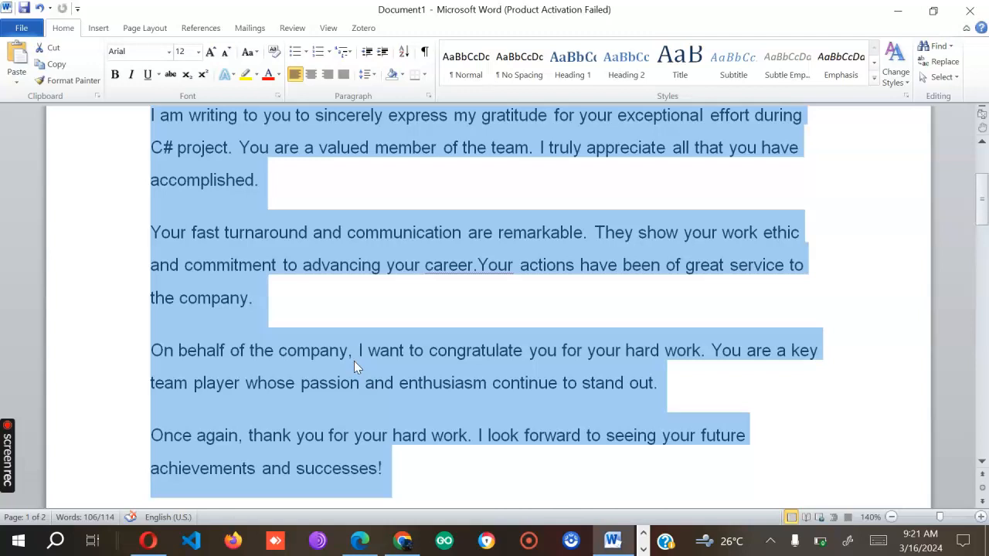
{"action": "left_click", "coordinate": [386, 379]}
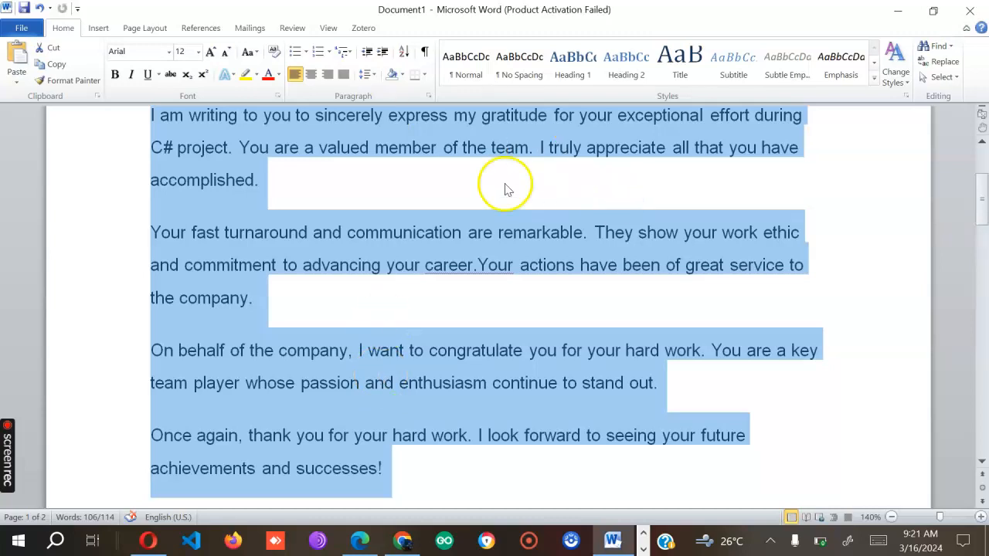
{"action": "scroll", "coordinate": [279, 149], "scroll_direction": "up", "scroll_amount": 3}
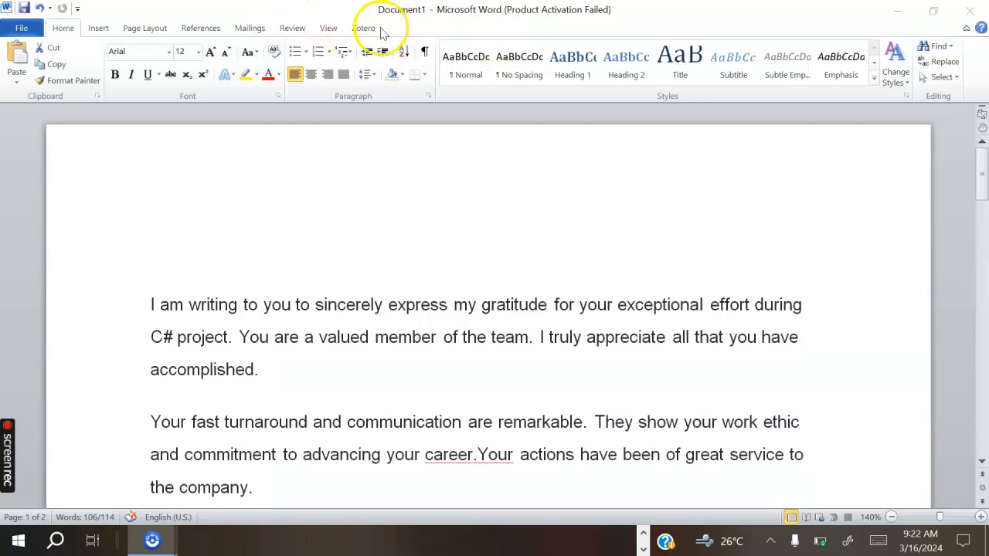
- Switch the ribbon to the Mailings tab to show the mail merge commands
{"action": "left_click", "coordinate": [254, 29]}
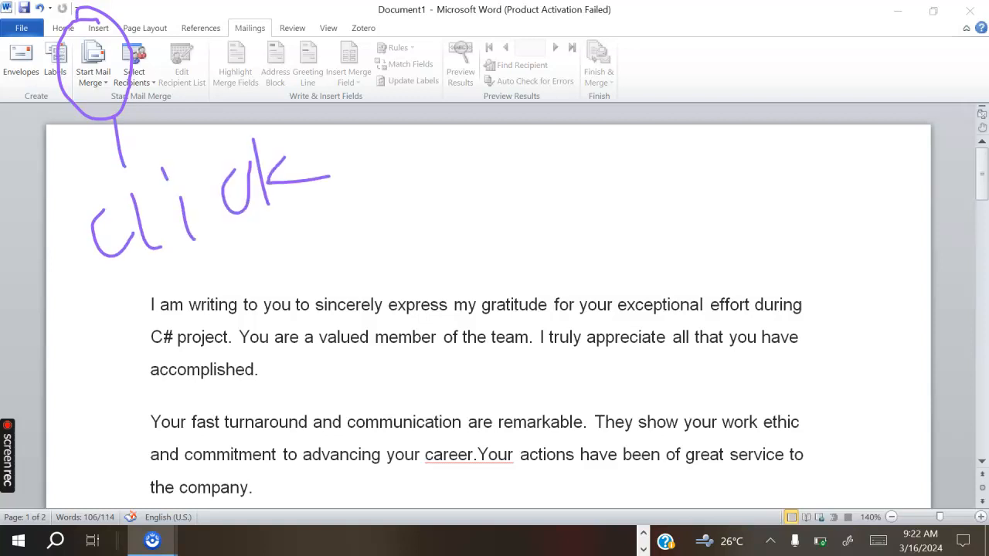
{"action": "left_click_drag", "start_coordinate": [314, 266], "coordinate": [367, 224]}
{"action": "left_click_drag", "start_coordinate": [419, 196], "coordinate": [472, 193]}
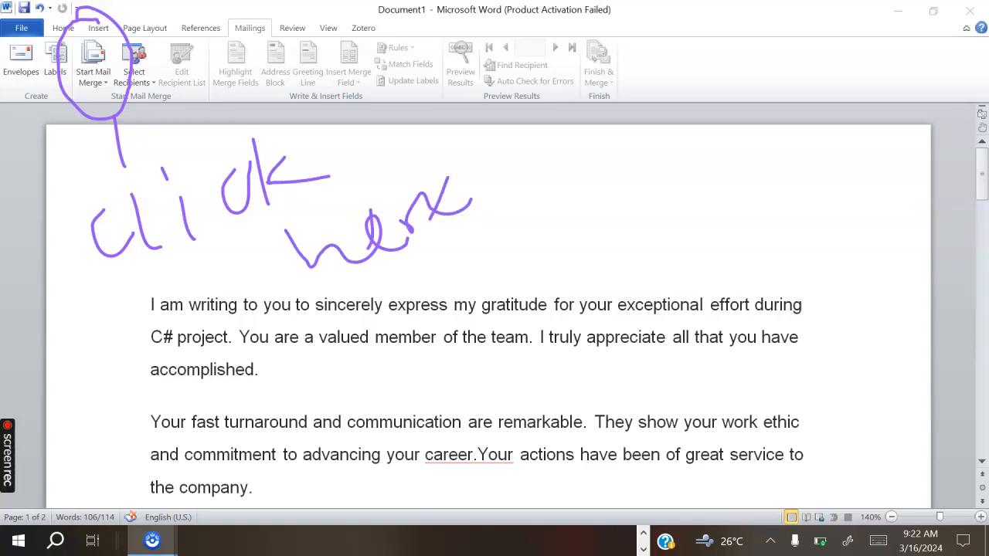
{"action": "key", "text": "Escape"}
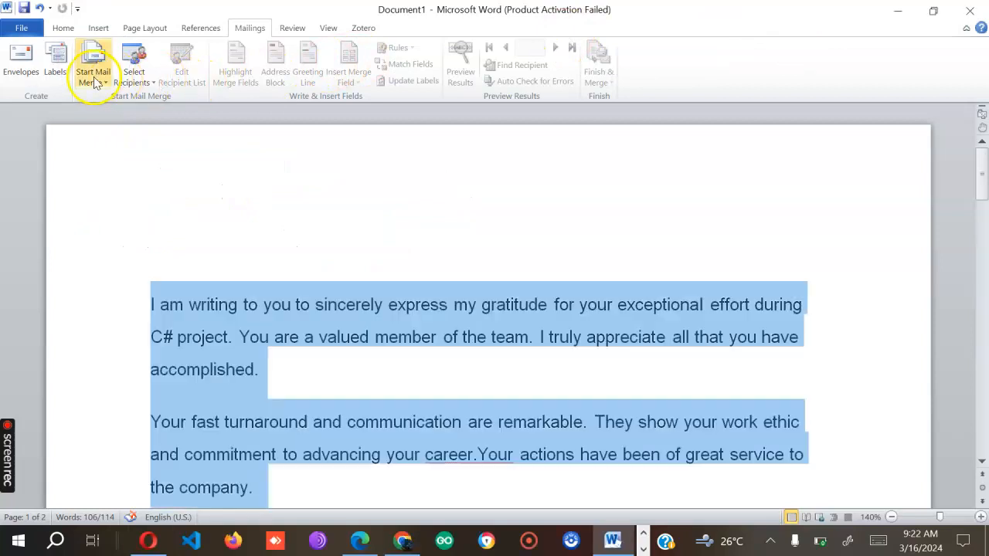
- Launch the Step-by-Step Mail Merge Wizard from Start Mail Merge, at step 1 with Letters
{"action": "left_click", "coordinate": [106, 85]}
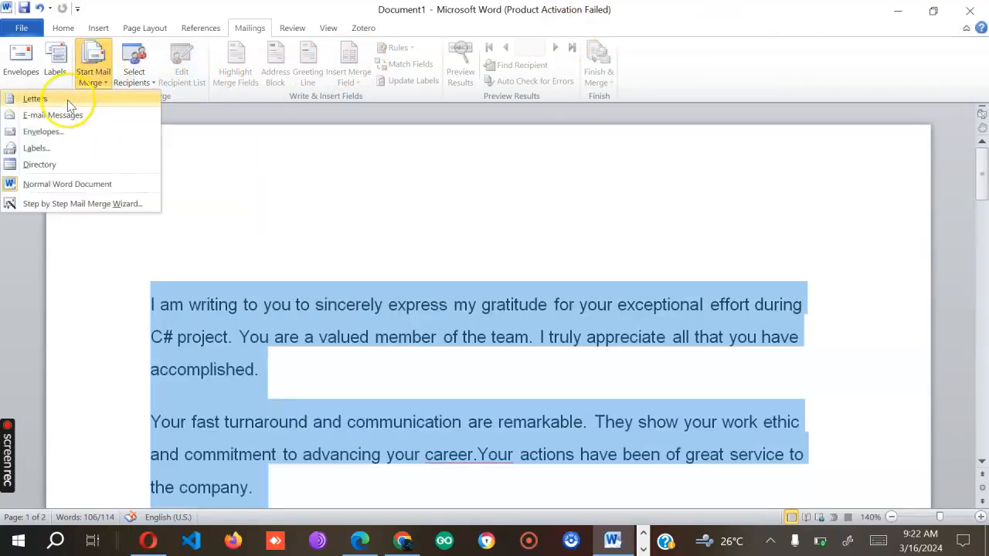
{"action": "left_click", "coordinate": [77, 123]}
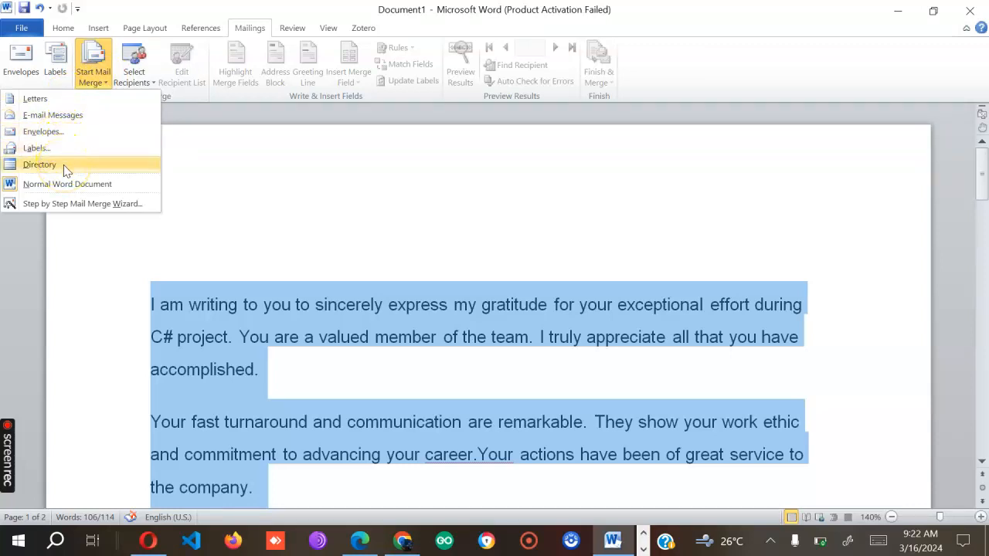
{"action": "left_click", "coordinate": [62, 205]}
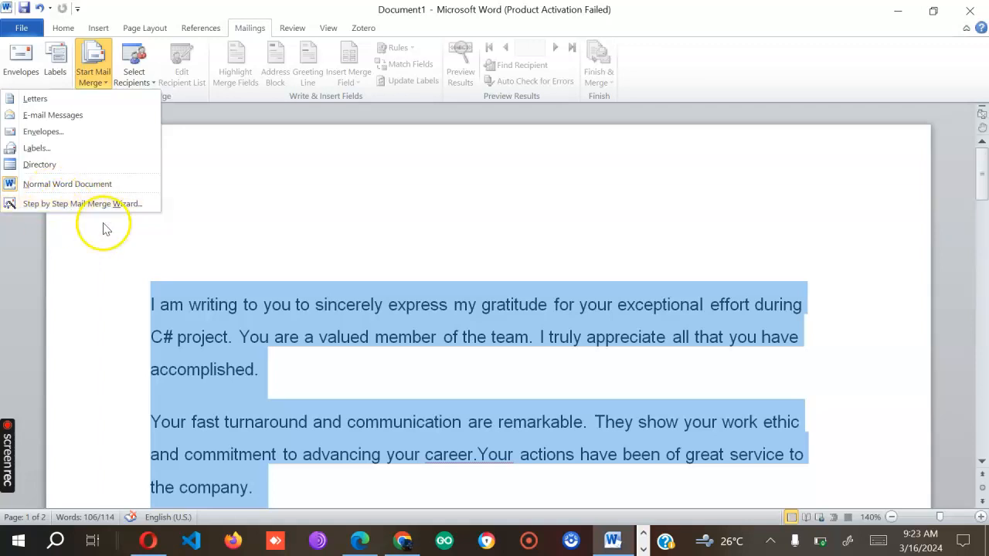
{"action": "left_click", "coordinate": [98, 209]}
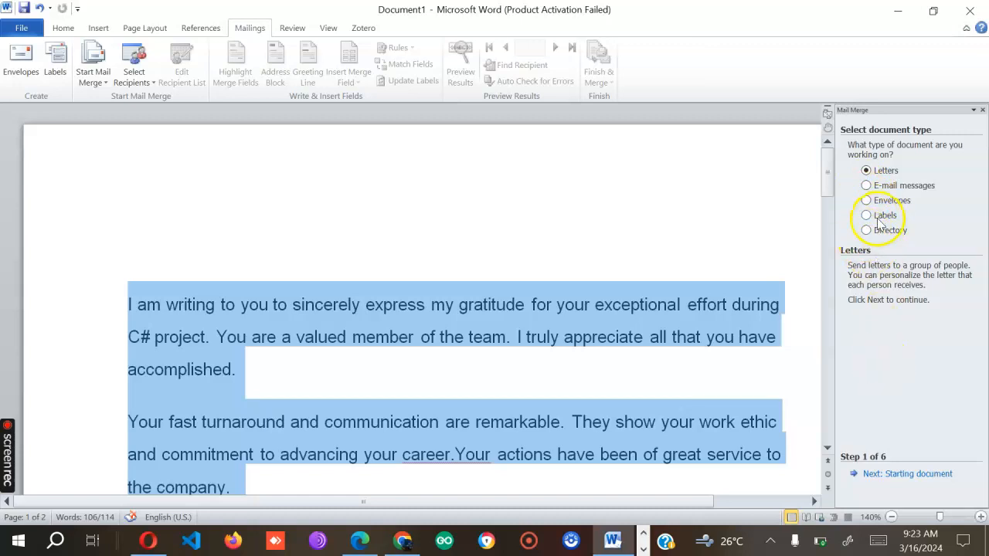
- Deselect the letter text and zoom out two steps to 120% so the sign-off fits
{"action": "scroll", "coordinate": [565, 313], "scroll_direction": "down", "scroll_amount": 5}
{"action": "scroll", "coordinate": [563, 311], "scroll_direction": "up", "scroll_amount": 5}
{"action": "scroll", "coordinate": [563, 311], "scroll_direction": "down", "scroll_amount": 2}
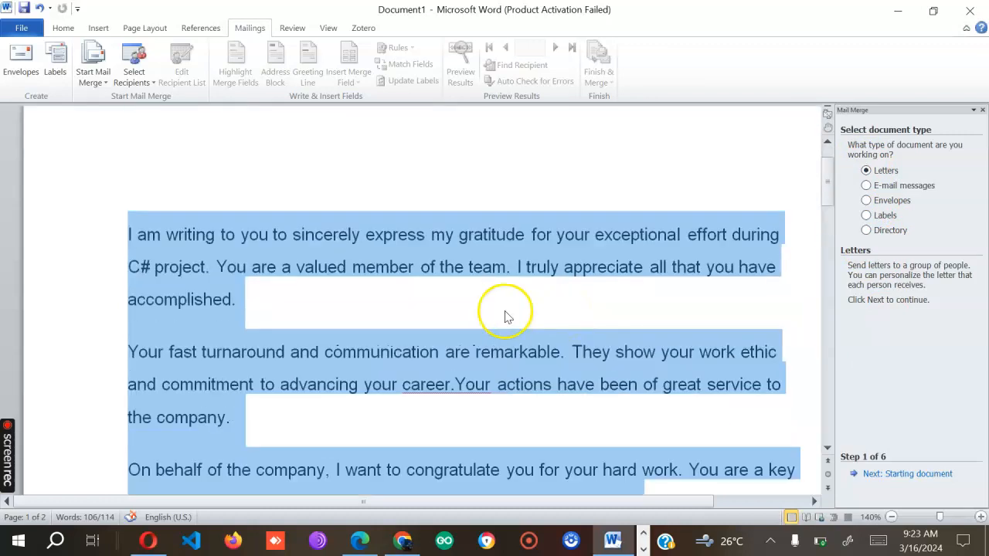
{"action": "left_click", "coordinate": [417, 307]}
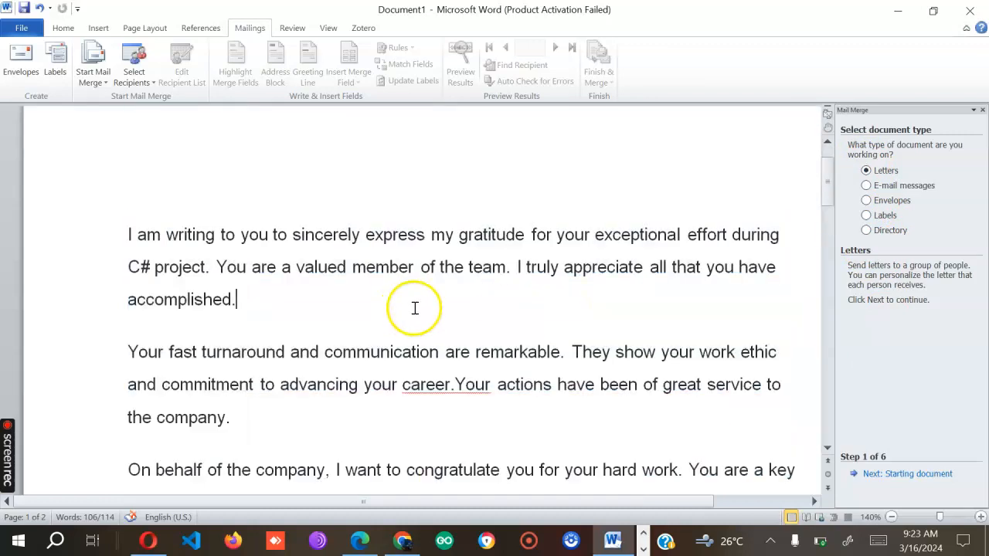
{"action": "left_click", "coordinate": [890, 517]}
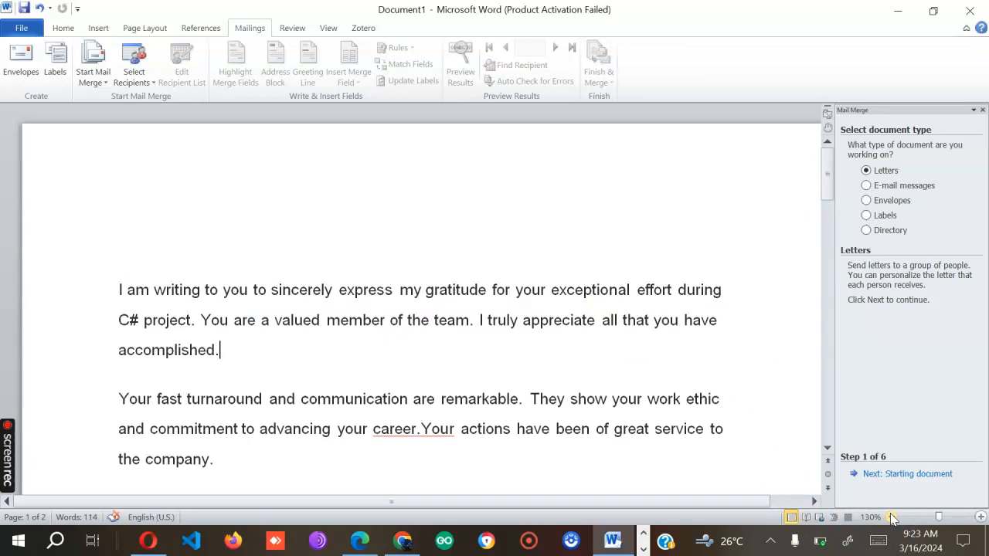
{"action": "left_click", "coordinate": [890, 516]}
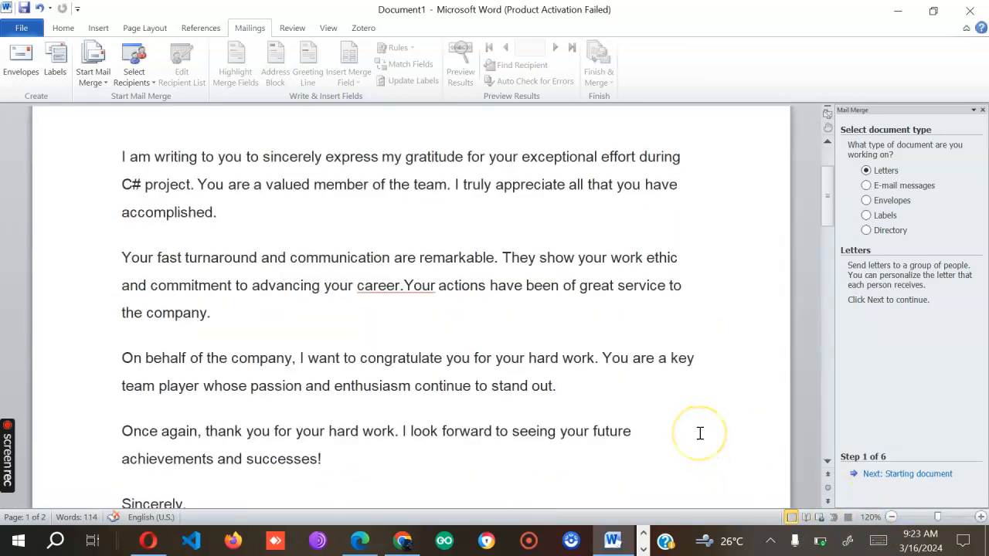
{"action": "scroll", "coordinate": [700, 433], "scroll_direction": "down", "scroll_amount": 2}
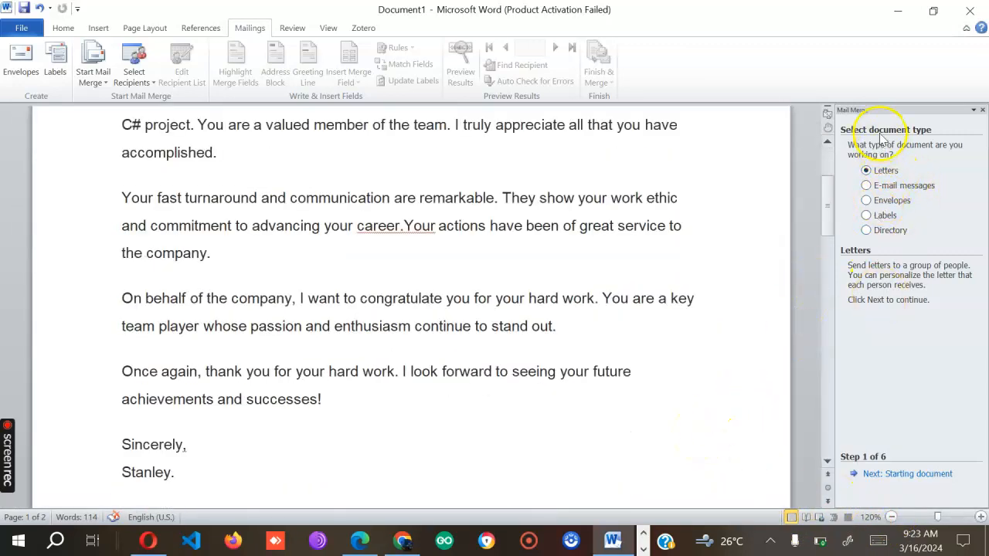
- Use the current document as the starting letter and advance the wizard to selecting recipients, zoomed to 110%
{"action": "left_click", "coordinate": [900, 475]}
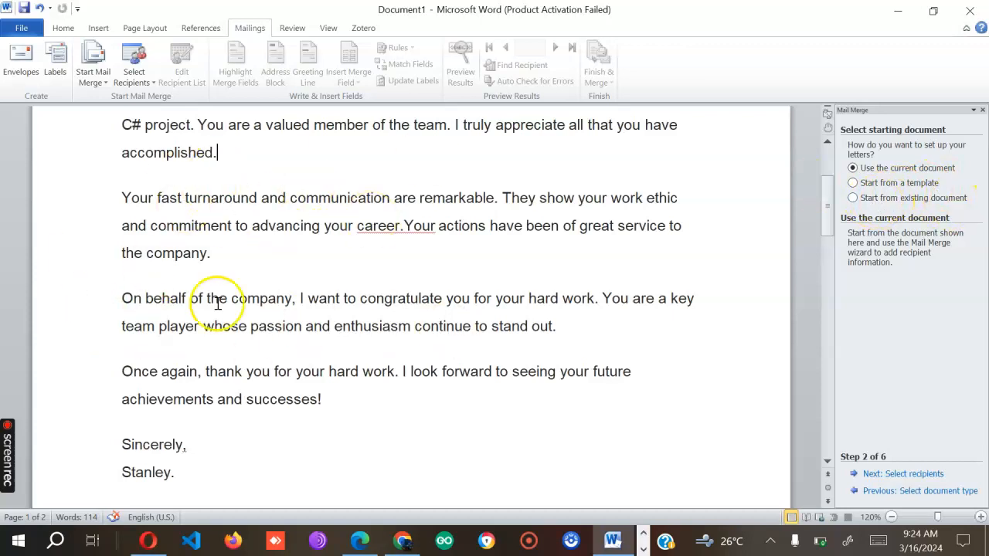
{"action": "scroll", "coordinate": [316, 309], "scroll_direction": "up", "scroll_amount": 1}
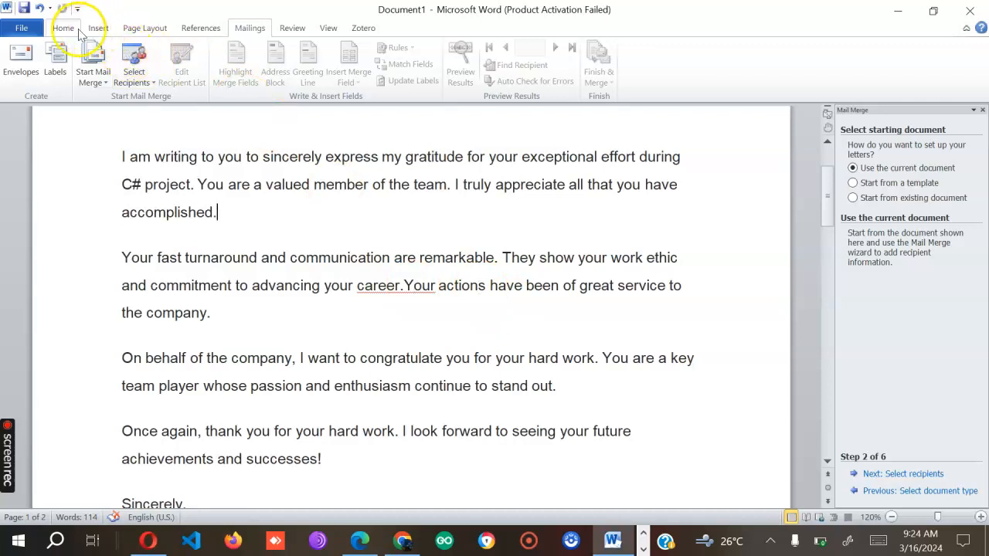
{"action": "left_click", "coordinate": [891, 519]}
{"action": "scroll", "coordinate": [683, 434], "scroll_direction": "down", "scroll_amount": 2}
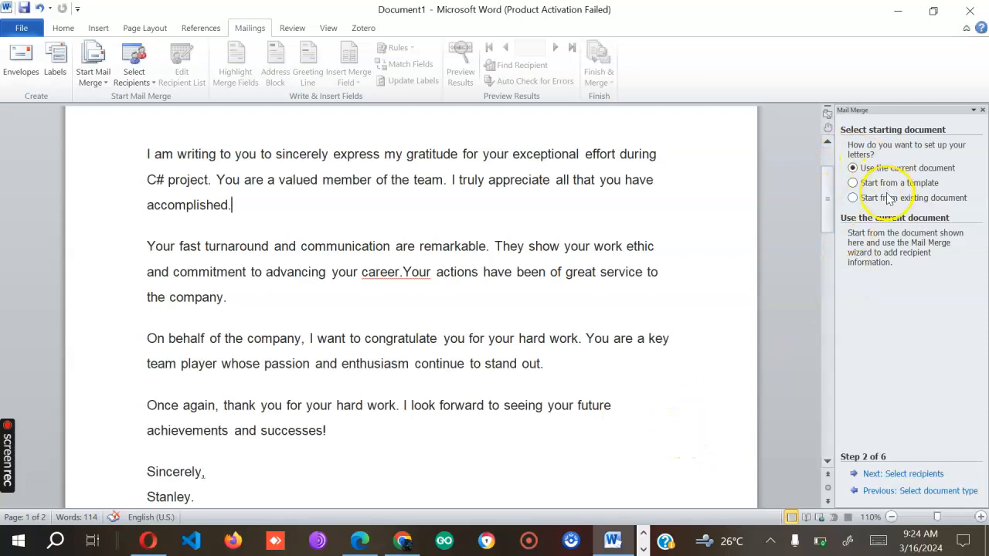
{"action": "left_click", "coordinate": [904, 474]}
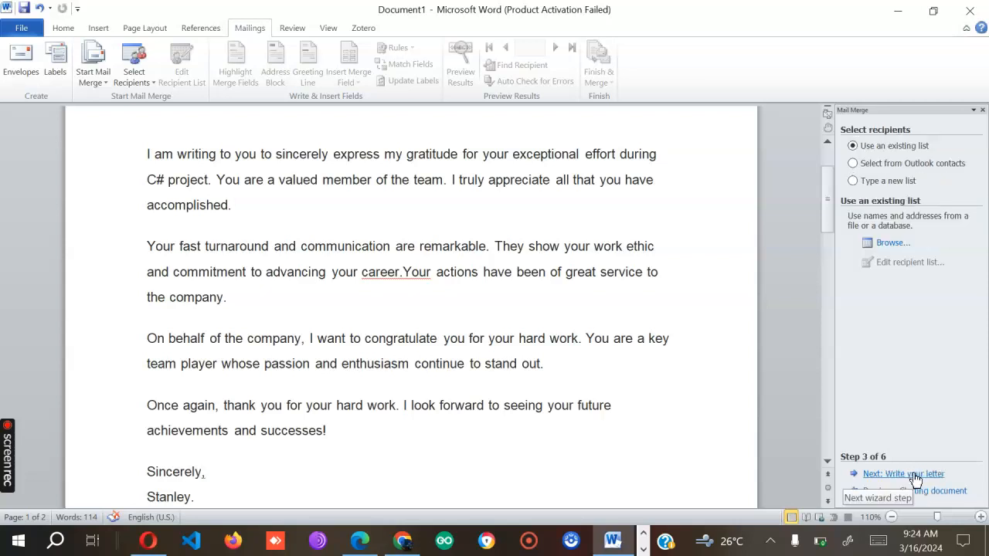
- Choose 'Type a new list' for recipients and create an empty New Address List
{"action": "left_click", "coordinate": [926, 492]}
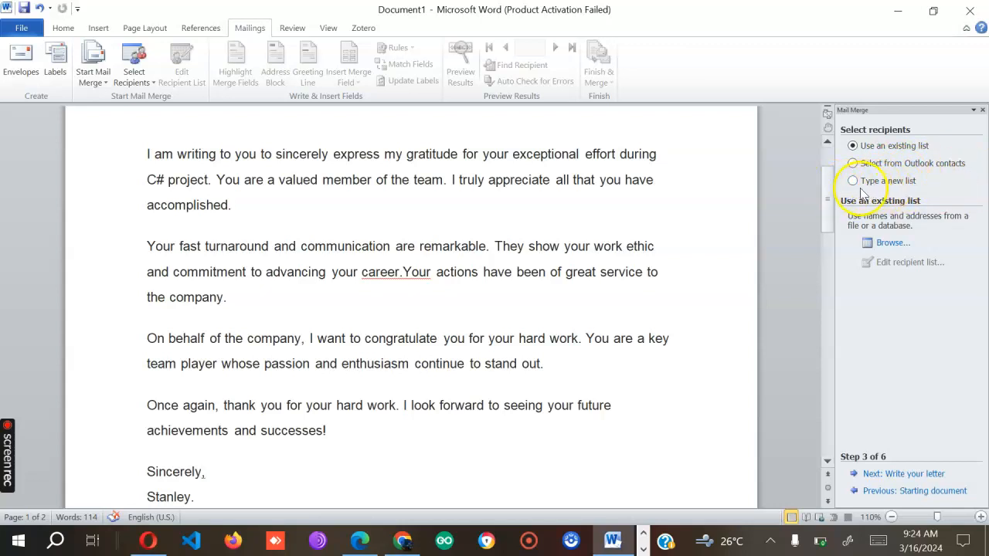
{"action": "left_click", "coordinate": [852, 181]}
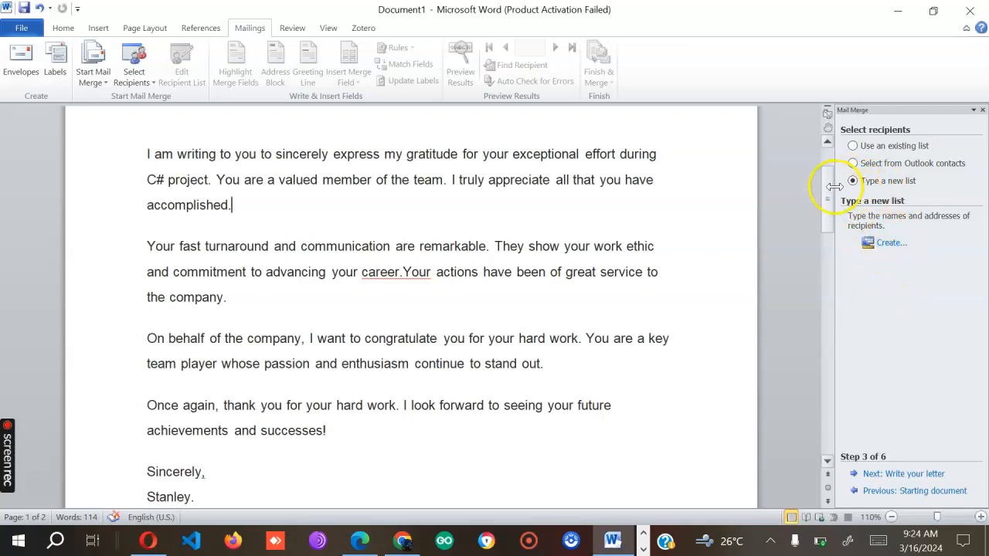
{"action": "left_click", "coordinate": [889, 243]}
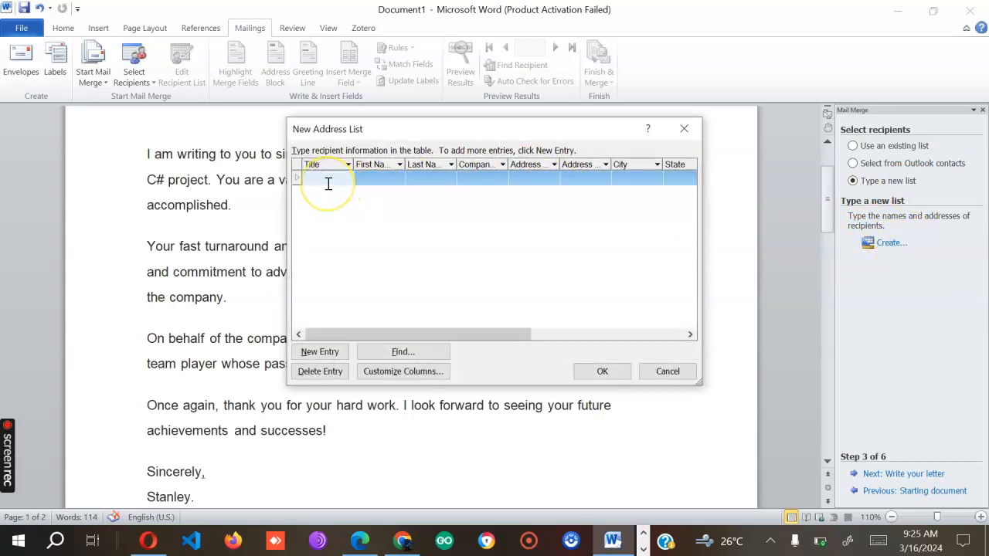
- Enter the first recipient's title Dr, first name, company xyz, street address and city new york
{"action": "type", "text": "Dr"}
{"action": "left_click", "coordinate": [361, 178]}
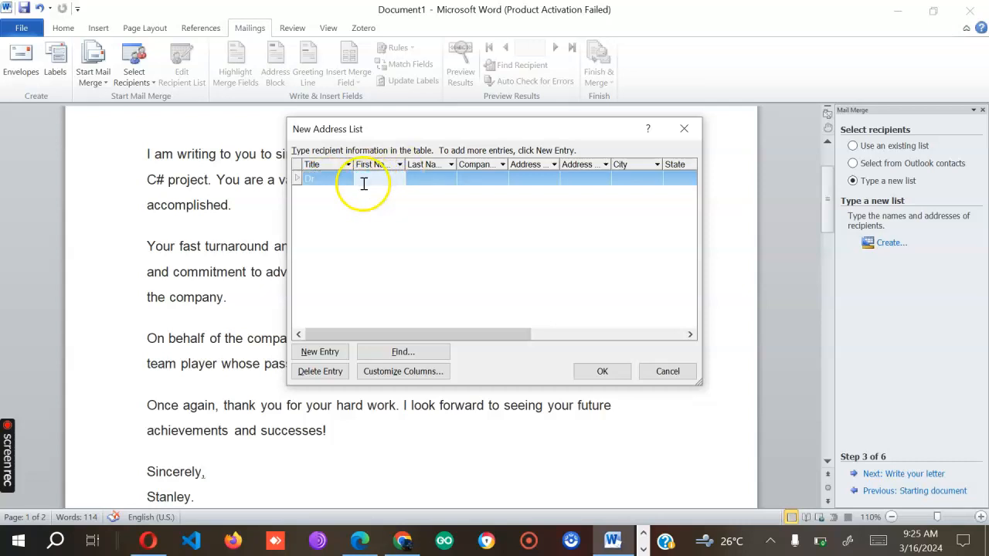
{"action": "type", "text": "john"}
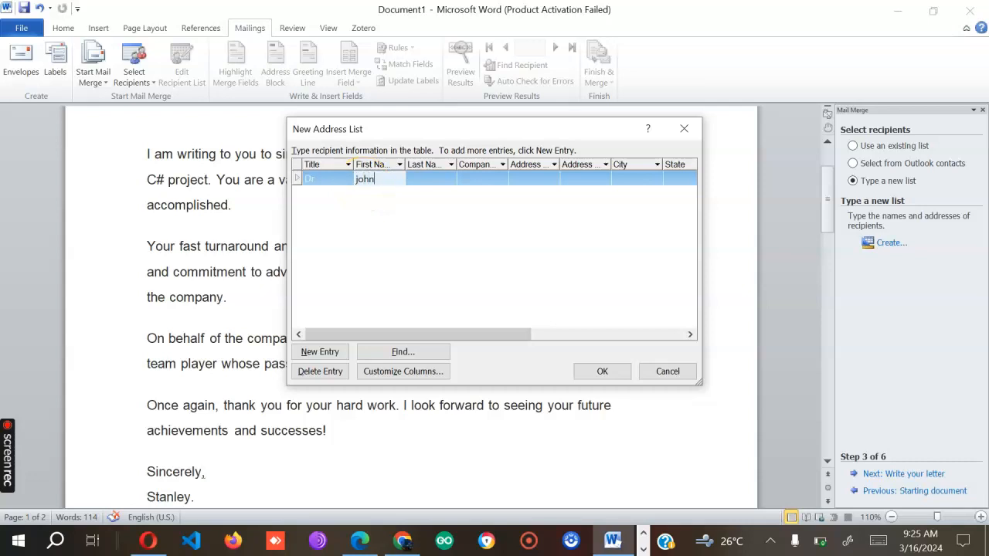
{"action": "left_click", "coordinate": [486, 179]}
{"action": "type", "text": "xyz"}
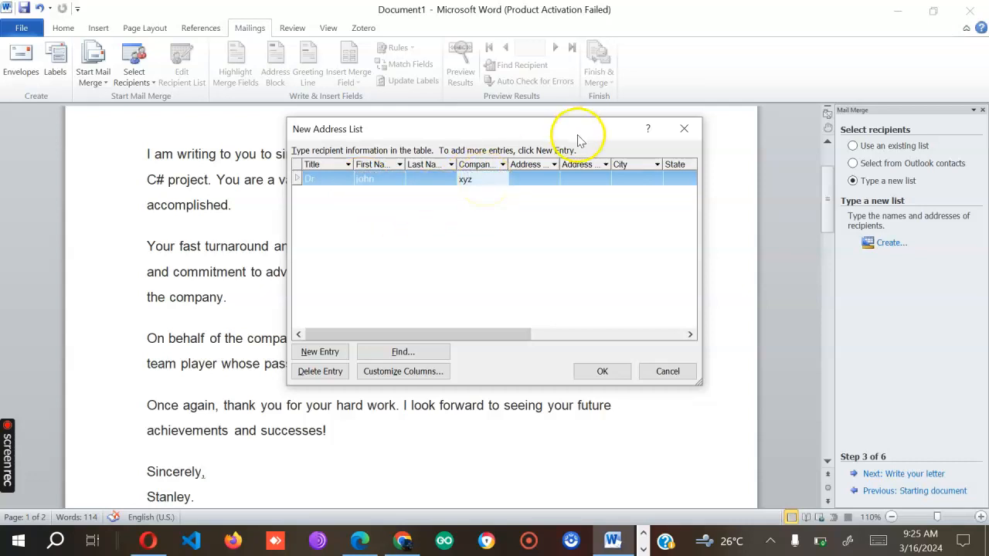
{"action": "left_click", "coordinate": [536, 178]}
{"action": "type", "text": "112"}
{"action": "left_click", "coordinate": [631, 178]}
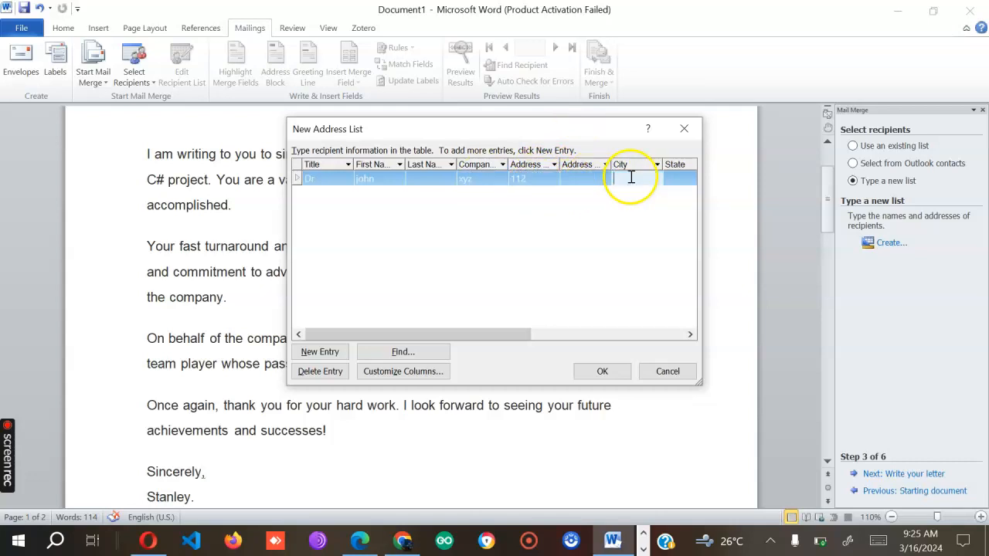
{"action": "type", "text": "new york"}
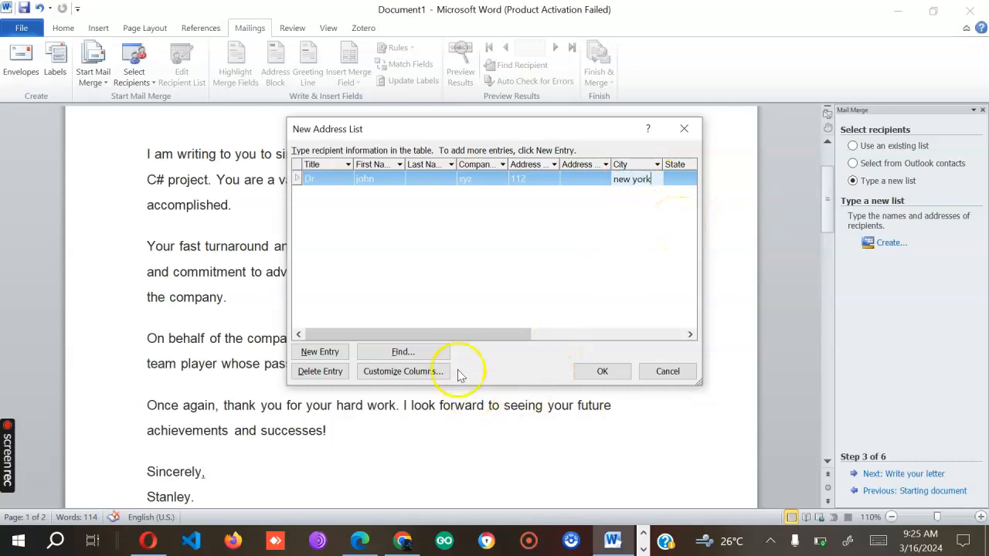
- Fill the first recipient's state new york, ZIP 00100, country USA and e-mail address
{"action": "left_click_drag", "start_coordinate": [458, 335], "coordinate": [571, 335]}
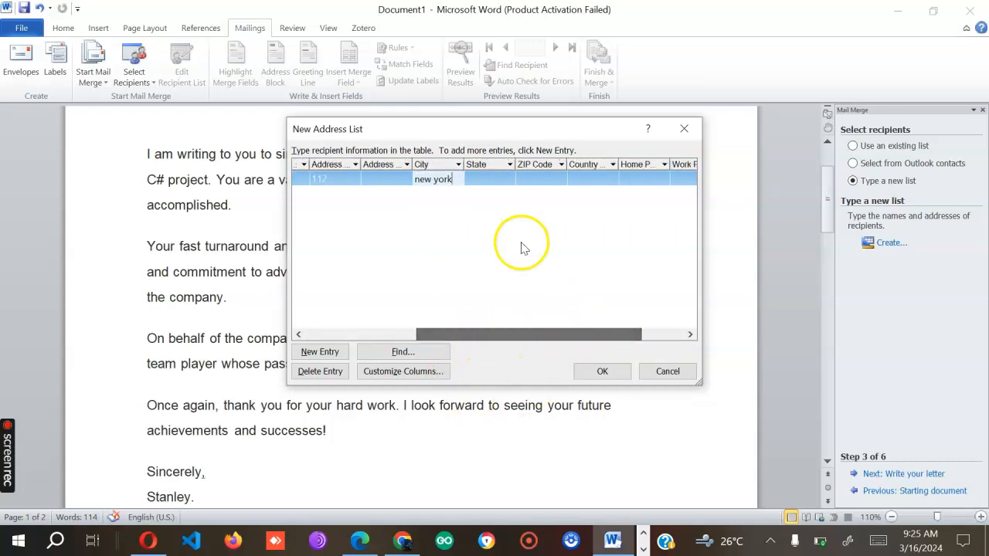
{"action": "left_click", "coordinate": [488, 184]}
{"action": "type", "text": "new york"}
{"action": "left_click", "coordinate": [532, 178]}
{"action": "type", "text": "00100"}
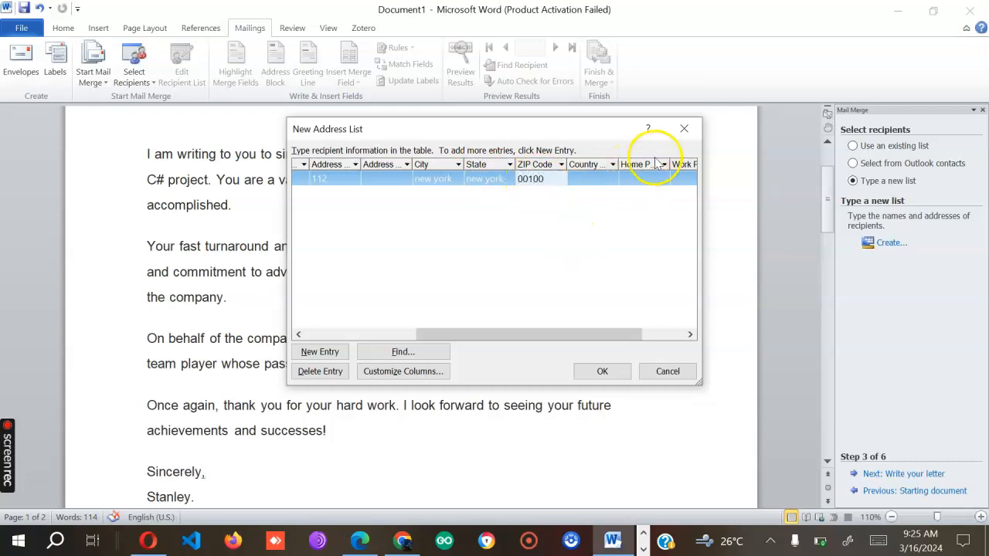
{"action": "left_click", "coordinate": [585, 178]}
{"action": "type", "text": "USA"}
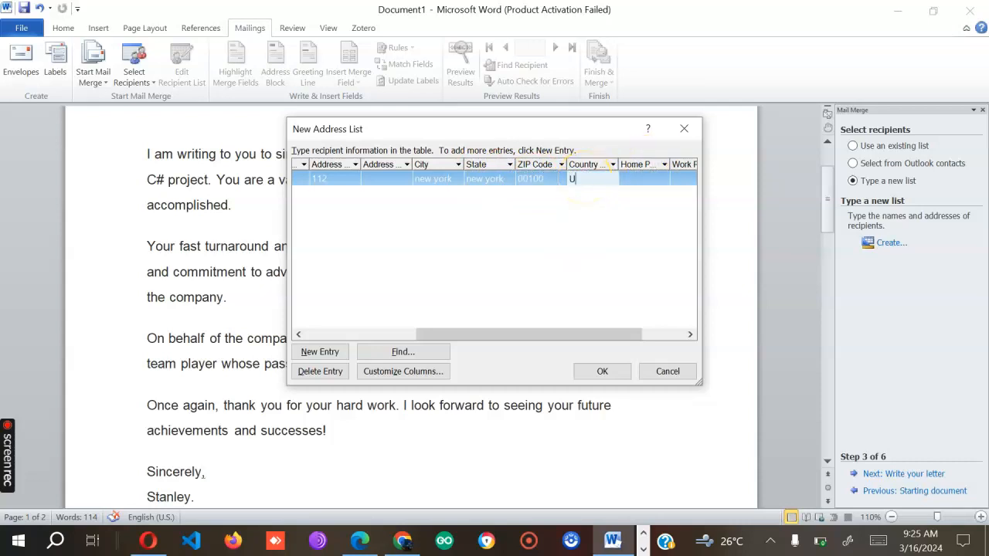
{"action": "left_click_drag", "start_coordinate": [534, 332], "coordinate": [669, 333]}
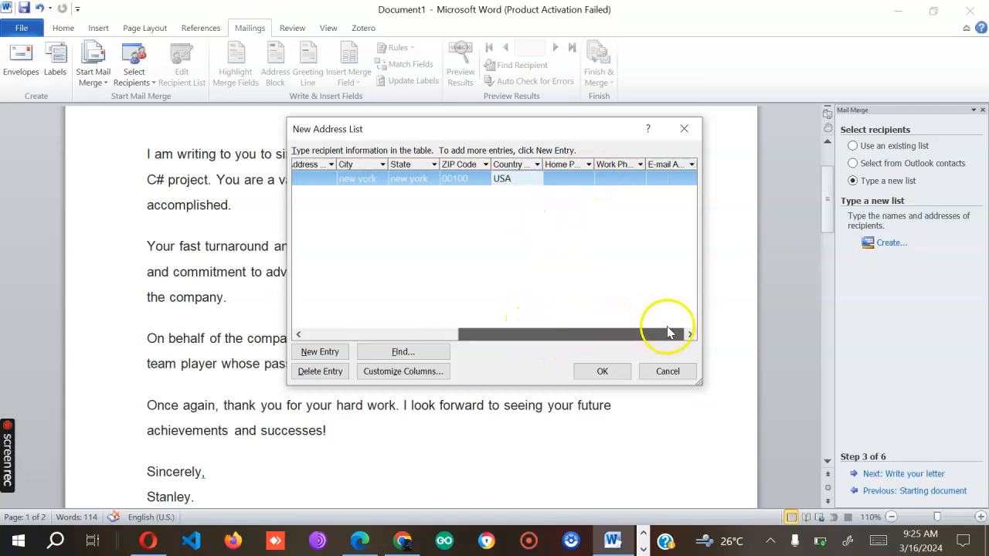
{"action": "left_click", "coordinate": [664, 179]}
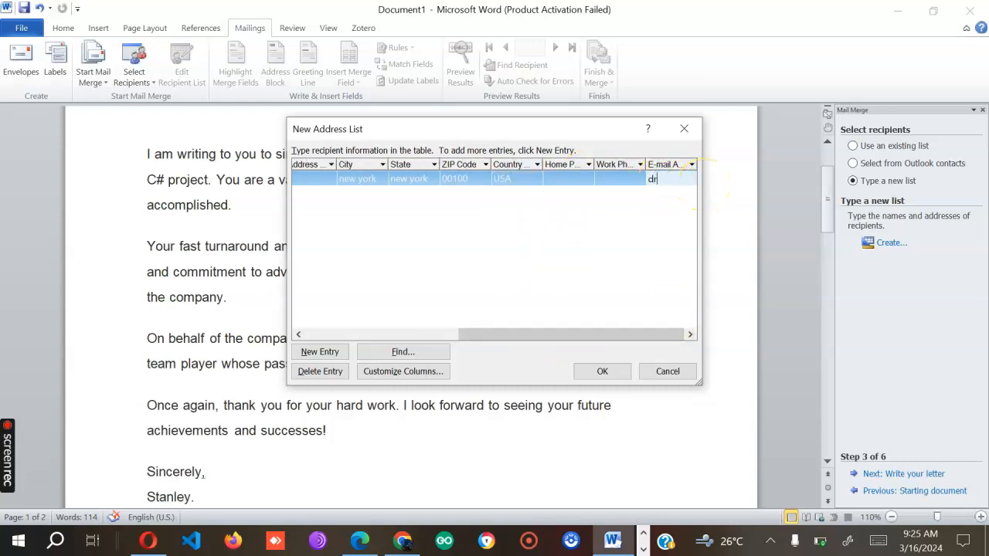
{"action": "left_click_drag", "start_coordinate": [615, 335], "coordinate": [391, 333]}
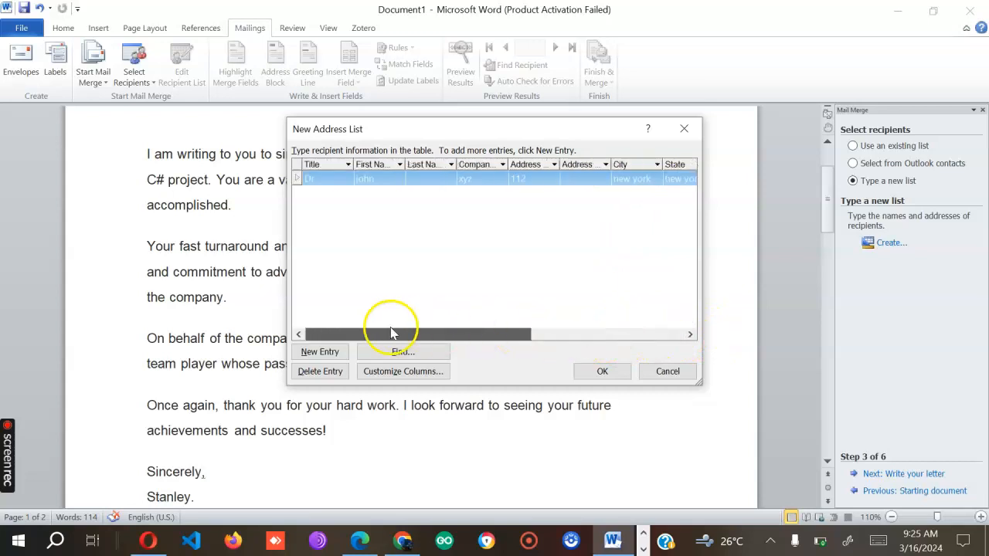
- Add a second recipient with title M/s, a first name, company abc, street address and city
{"action": "left_click", "coordinate": [320, 352]}
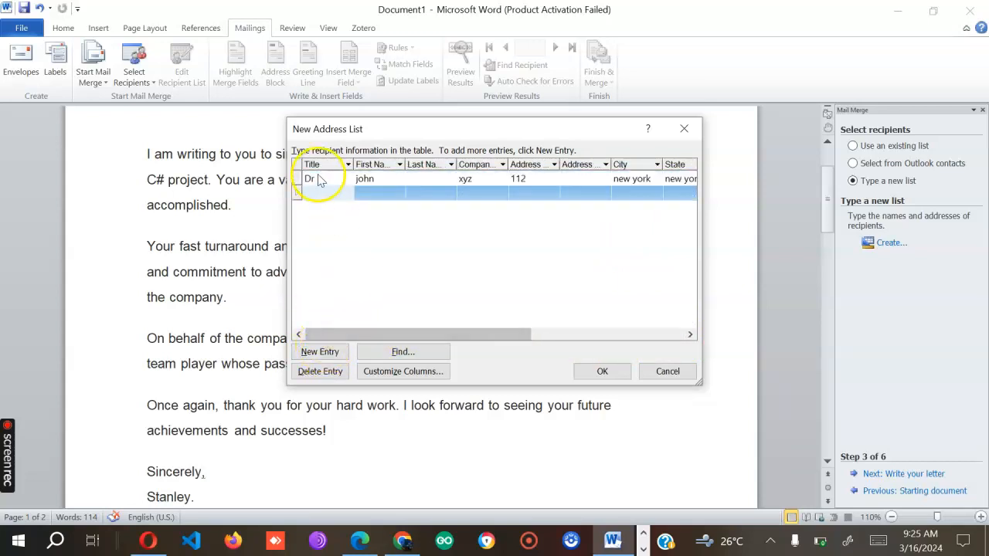
{"action": "type", "text": "M"}
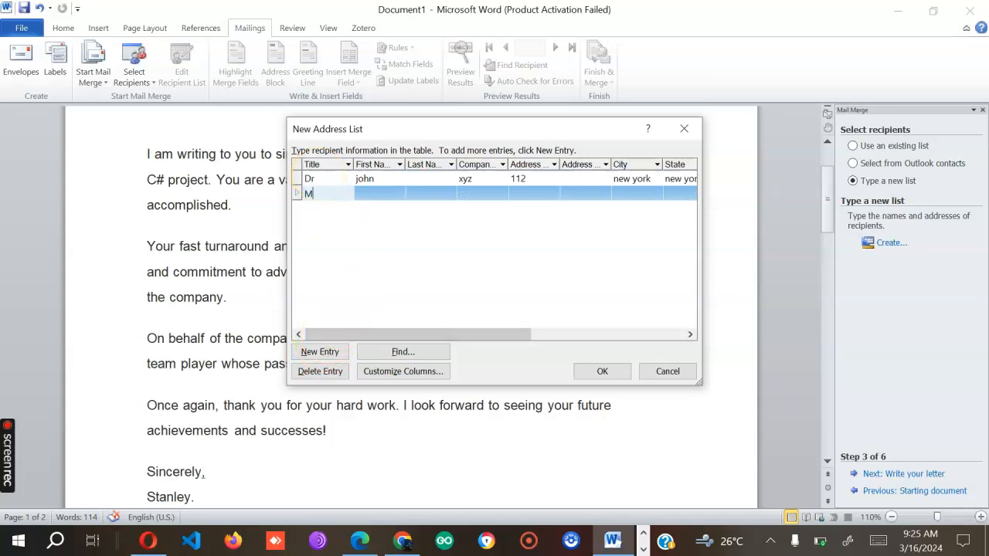
{"action": "type", "text": "/s"}
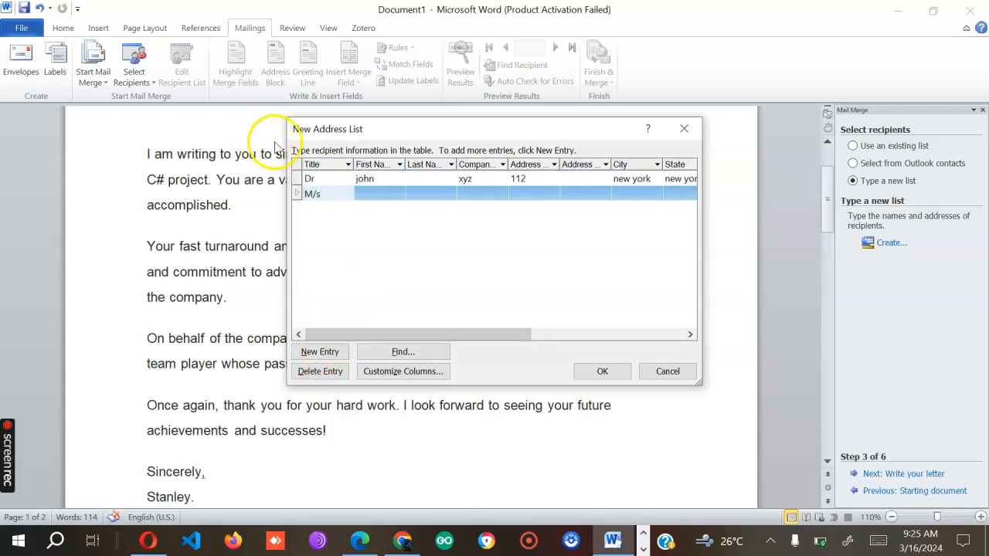
{"action": "left_click", "coordinate": [378, 193]}
{"action": "type", "text": "kate"}
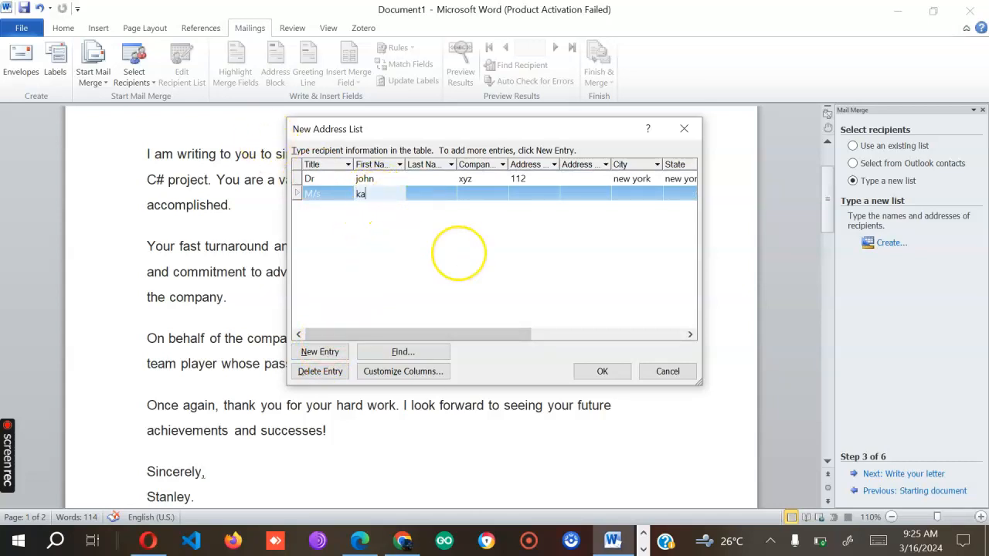
{"action": "left_click", "coordinate": [475, 194]}
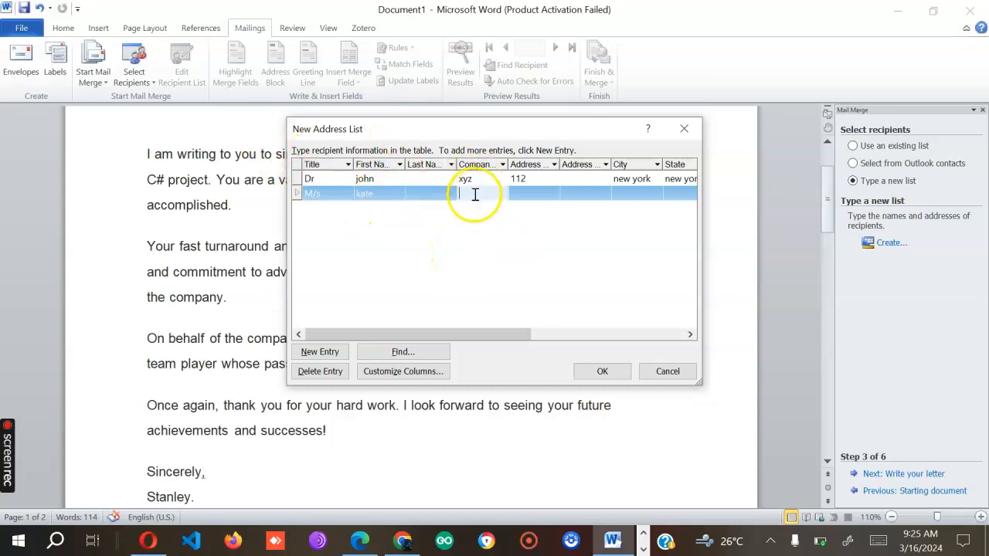
{"action": "type", "text": "abz"}
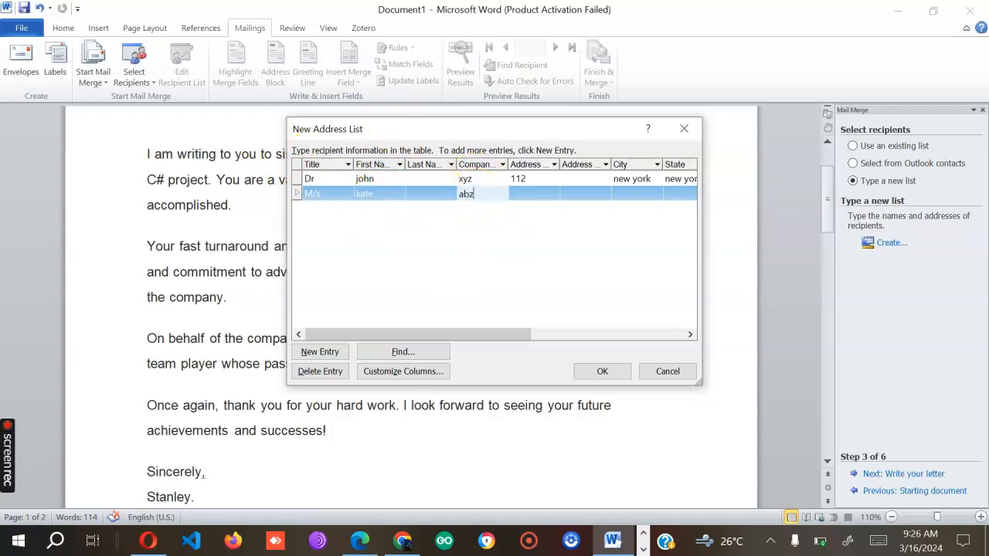
{"action": "key", "text": "BackSpace"}
{"action": "type", "text": "c"}
{"action": "left_click", "coordinate": [536, 196]}
{"action": "type", "text": "200"}
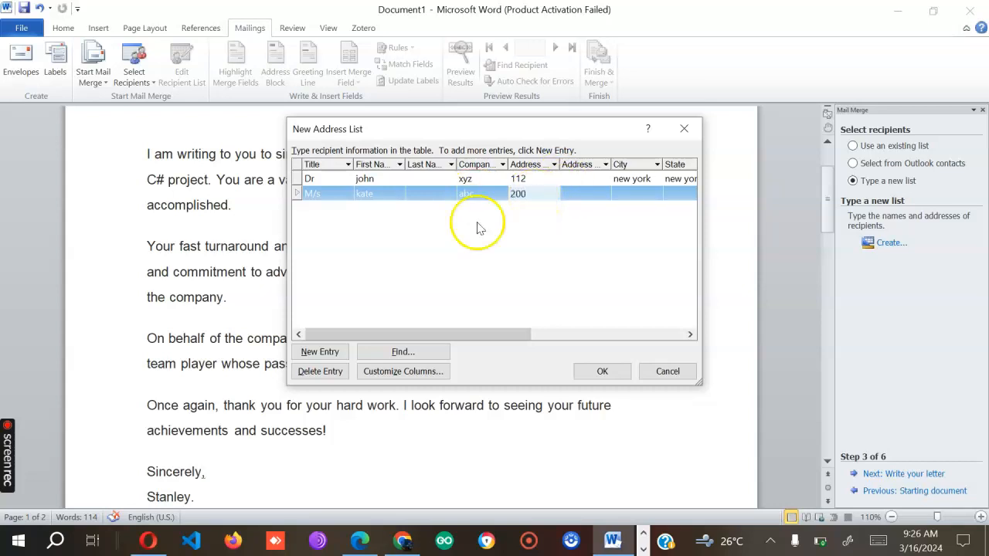
{"action": "left_click", "coordinate": [629, 195]}
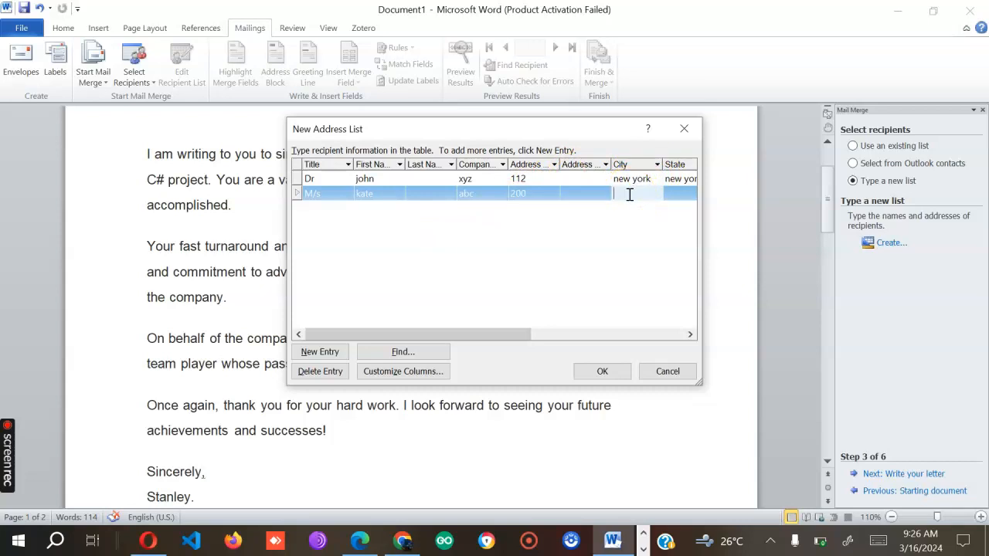
{"action": "type", "text": "michagan"}
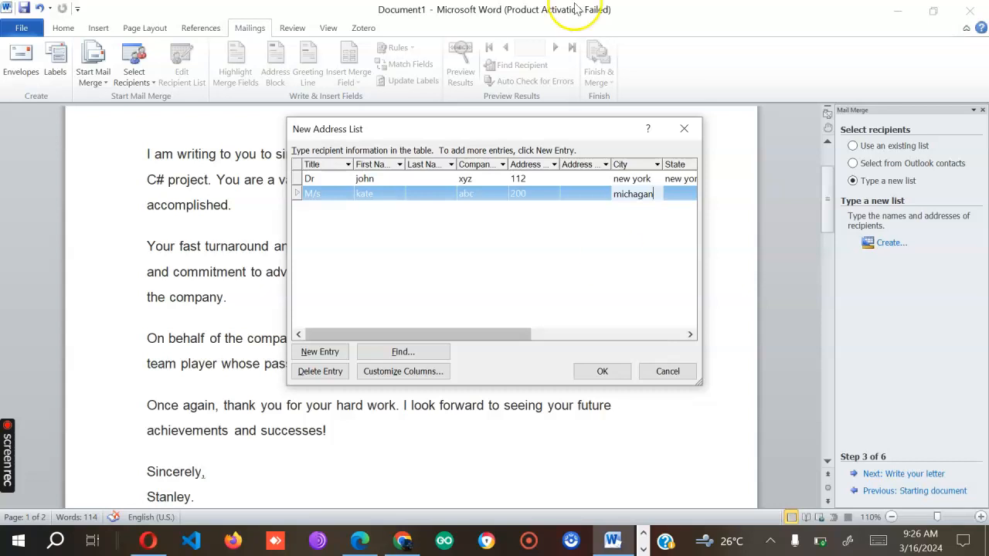
- Fill the second recipient's state michigan, ZIP 00200, country USA and e-mail address
{"action": "left_click", "coordinate": [396, 334]}
{"action": "left_click_drag", "start_coordinate": [396, 333], "coordinate": [474, 335]}
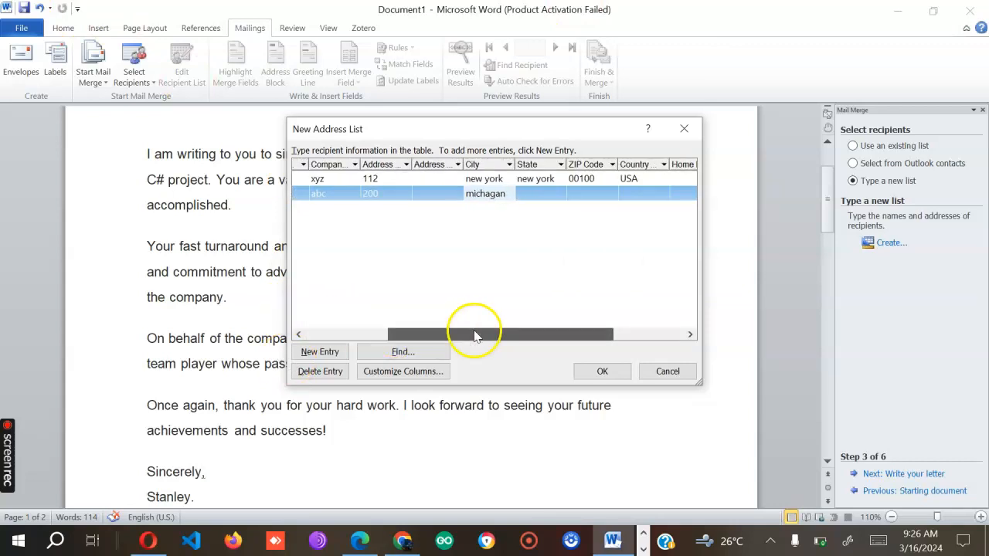
{"action": "left_click", "coordinate": [544, 193]}
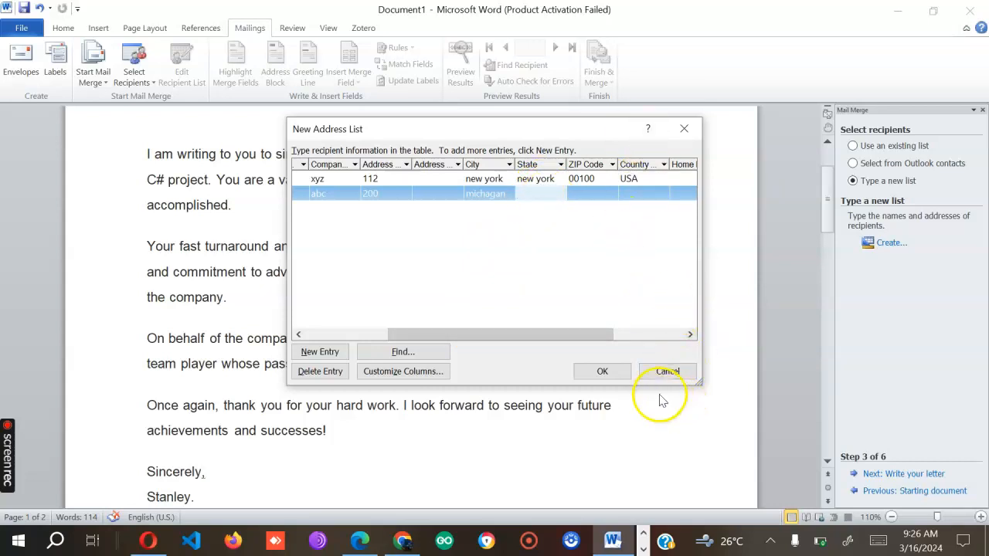
{"action": "type", "text": "m"}
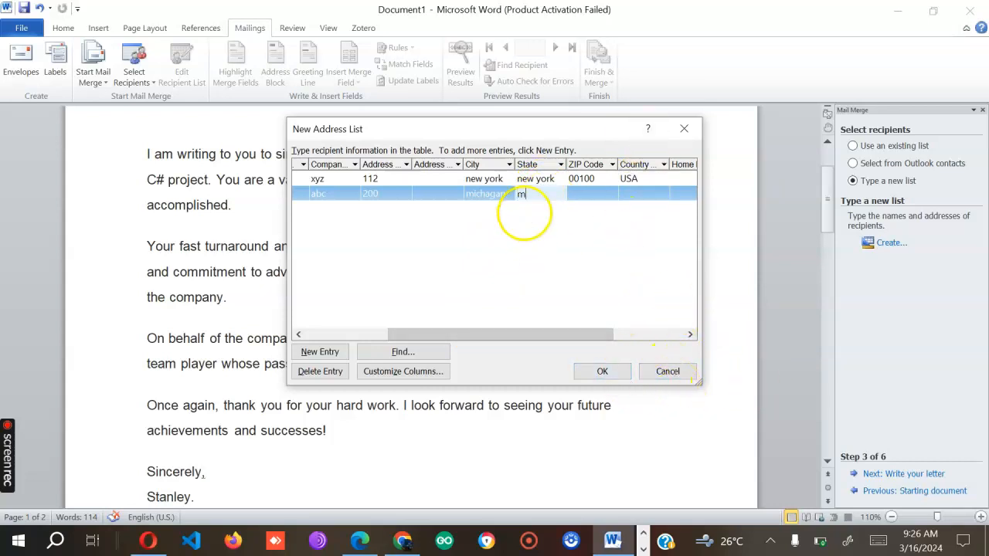
{"action": "type", "text": "ichigan"}
{"action": "left_click", "coordinate": [543, 196]}
{"action": "left_click", "coordinate": [584, 194]}
{"action": "type", "text": "00200"}
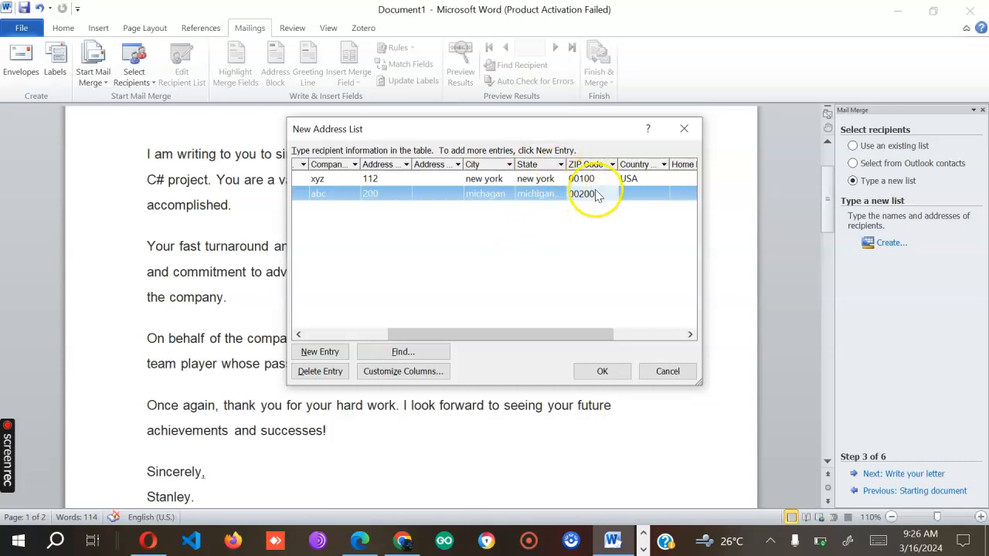
{"action": "left_click", "coordinate": [640, 200]}
{"action": "type", "text": "USA"}
{"action": "left_click_drag", "start_coordinate": [482, 335], "coordinate": [623, 340]}
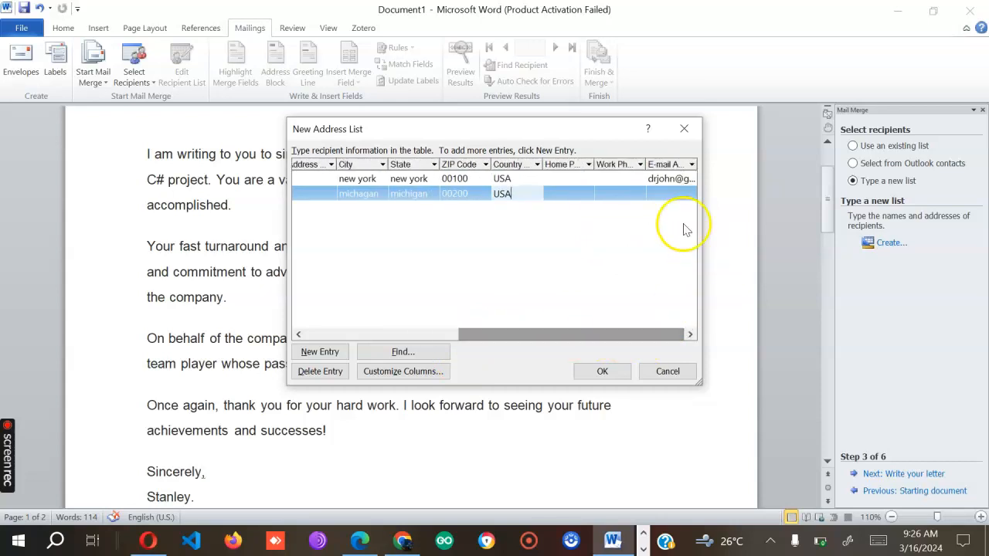
{"action": "left_click", "coordinate": [669, 193]}
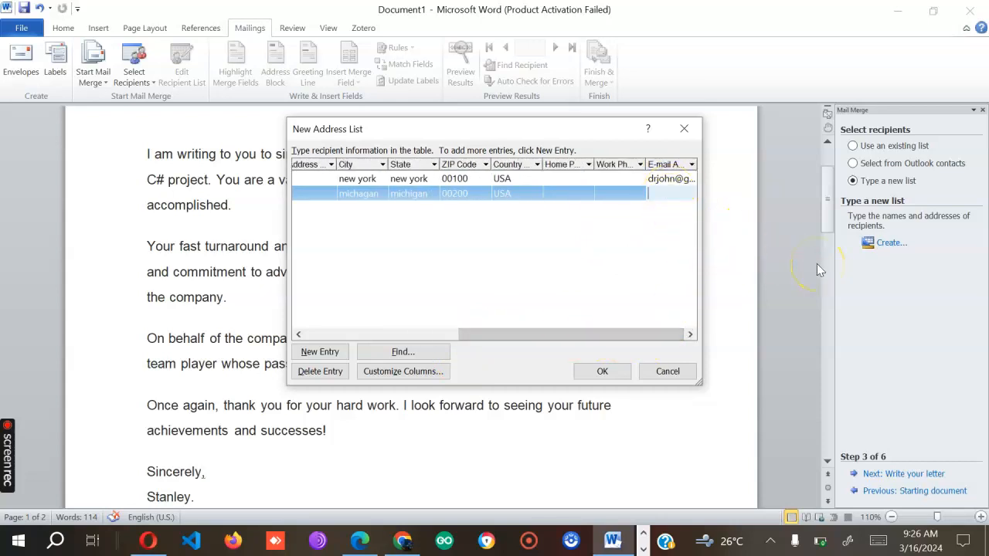
{"action": "left_click_drag", "start_coordinate": [600, 335], "coordinate": [183, 285]}
{"action": "left_click_drag", "start_coordinate": [494, 335], "coordinate": [311, 338]}
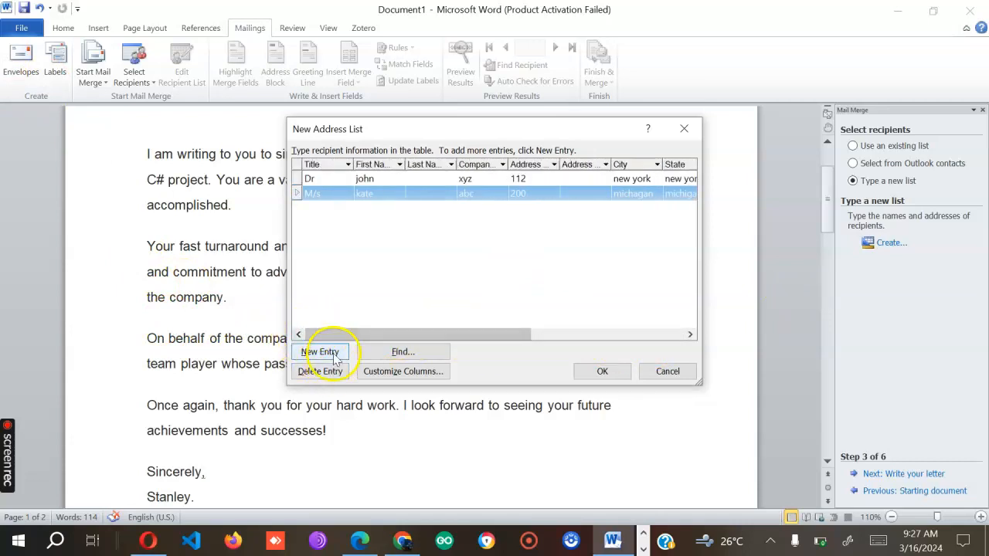
- Add a third recipient row with title mr, a first name, company DCI and a street address
{"action": "left_click", "coordinate": [319, 351]}
{"action": "type", "text": "mr"}
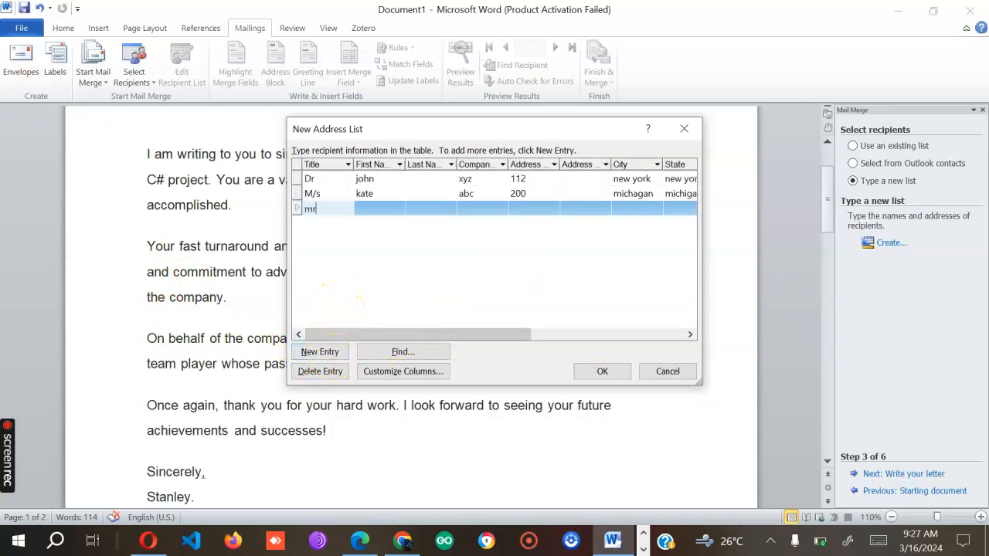
{"action": "left_click", "coordinate": [375, 209]}
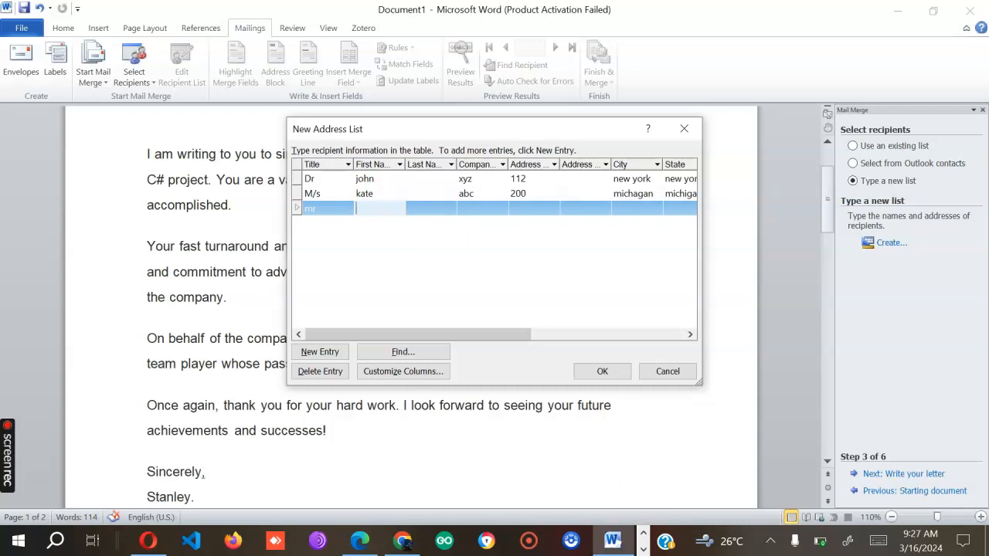
{"action": "type", "text": "Oboma"}
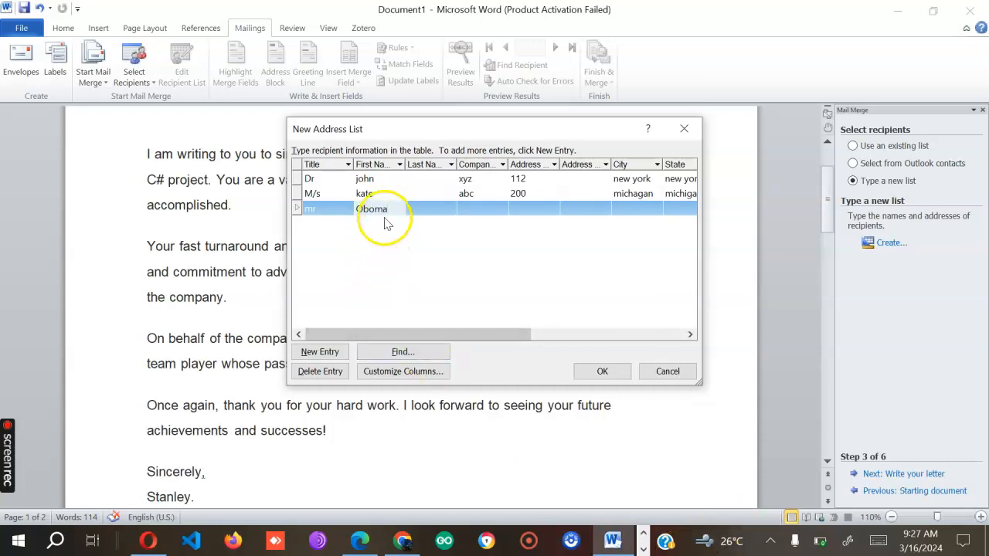
{"action": "key", "text": "Left"}
{"action": "key", "text": "Left"}
{"action": "key", "text": "BackSpace"}
{"action": "type", "text": "a"}
{"action": "left_click", "coordinate": [486, 207]}
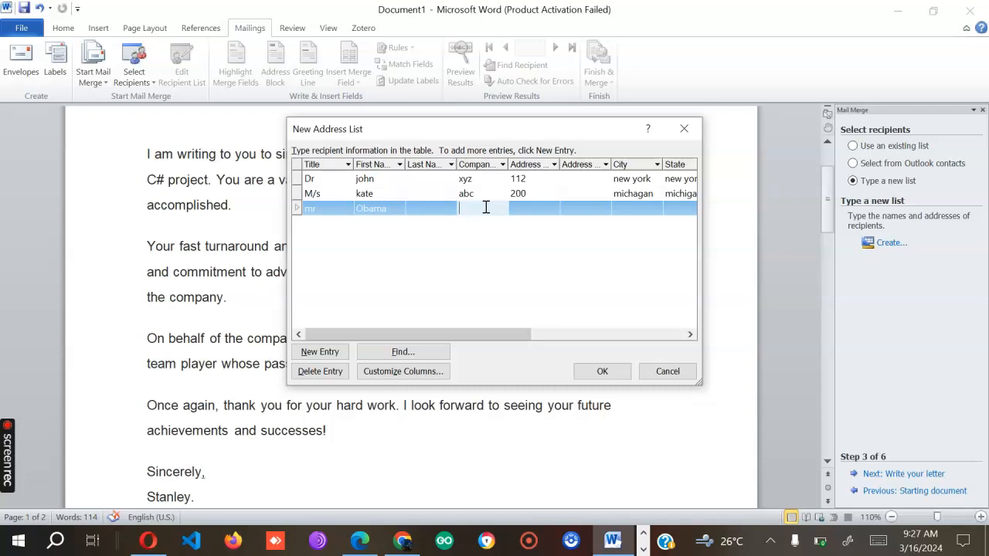
{"action": "type", "text": "DCI"}
{"action": "left_click", "coordinate": [520, 206]}
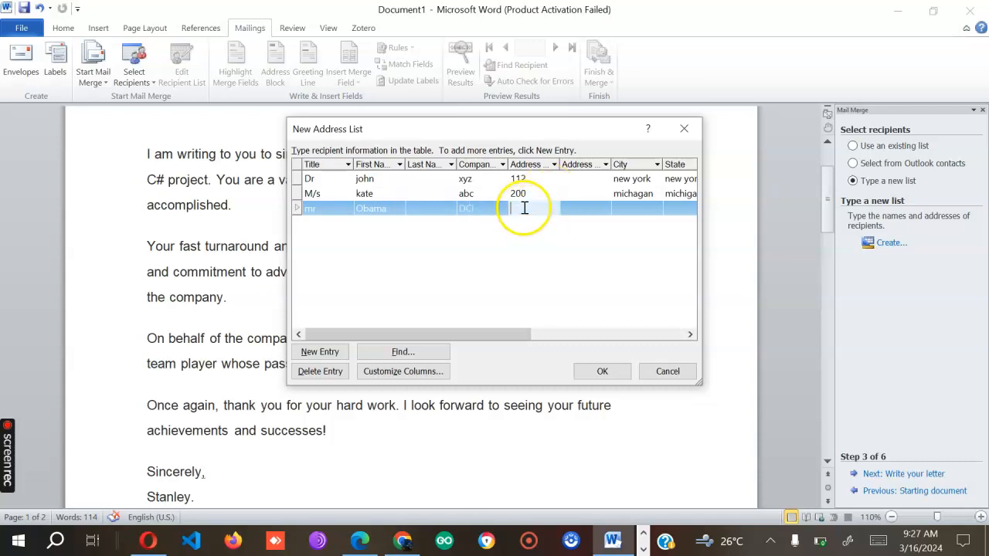
{"action": "type", "text": "690"}
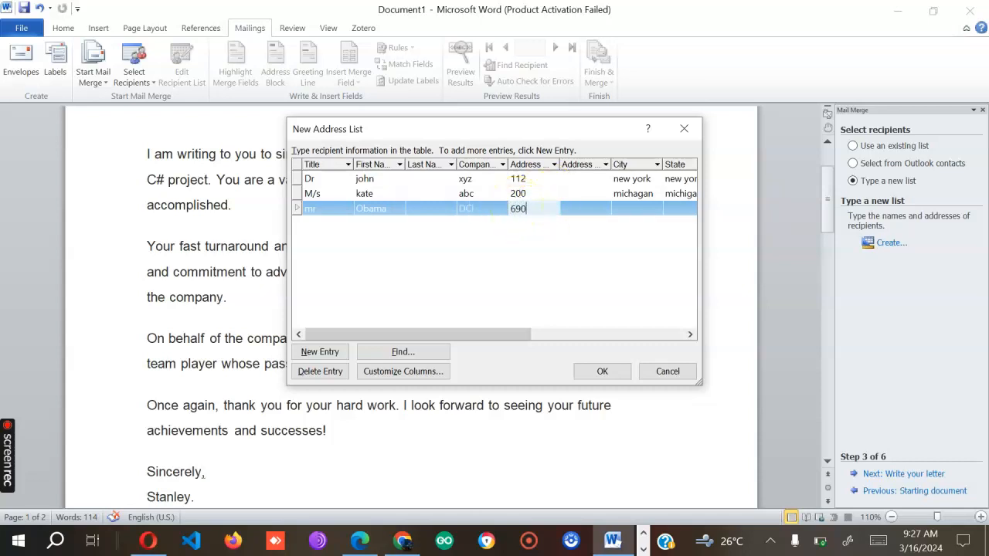
{"action": "left_click", "coordinate": [633, 195]}
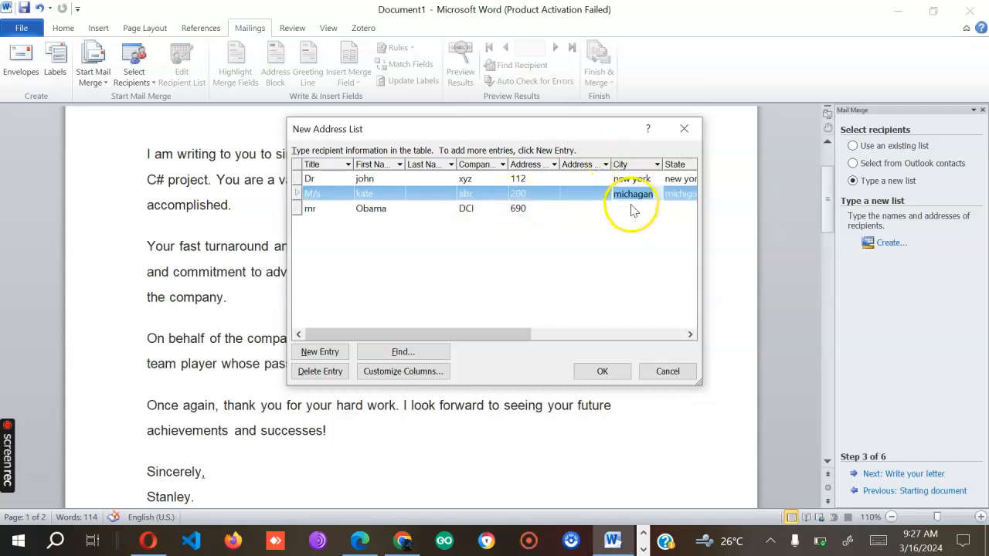
{"action": "left_click", "coordinate": [631, 208]}
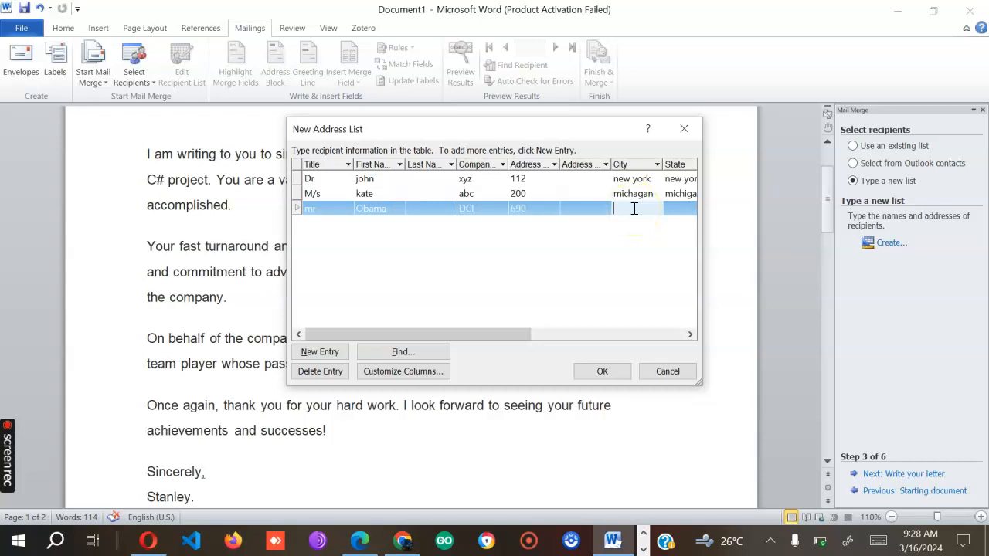
- Give the third recipient city Las vegas, state Nevada, ZIP 00600, country USA and an e-mail
{"action": "type", "text": "Las vegas"}
{"action": "left_click_drag", "start_coordinate": [506, 336], "coordinate": [655, 340]}
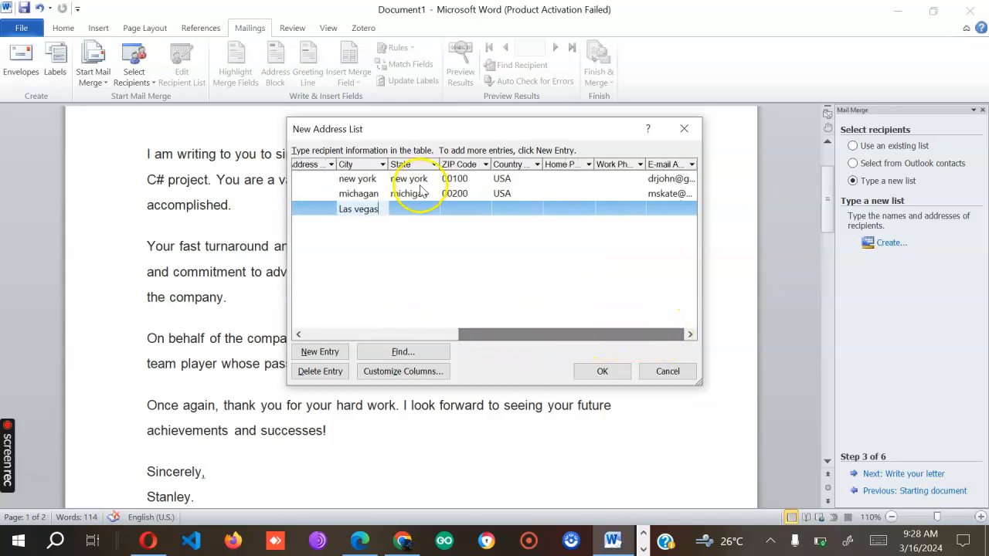
{"action": "left_click", "coordinate": [412, 220]}
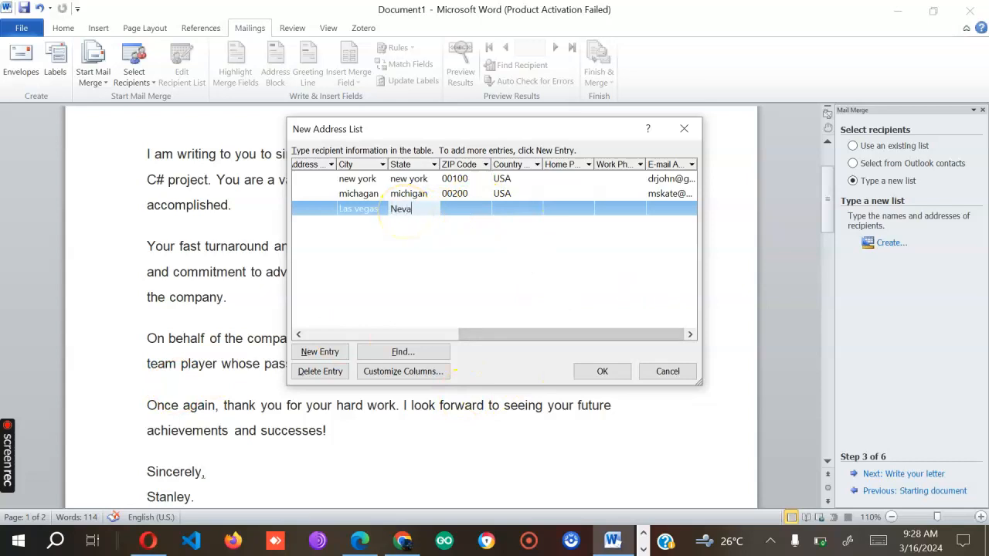
{"action": "left_click", "coordinate": [463, 206]}
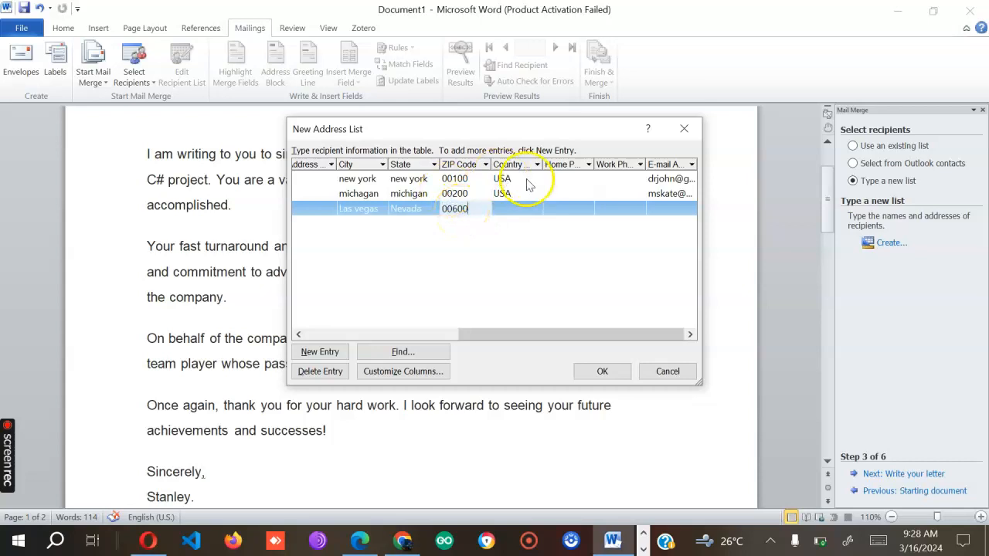
{"action": "left_click", "coordinate": [510, 207]}
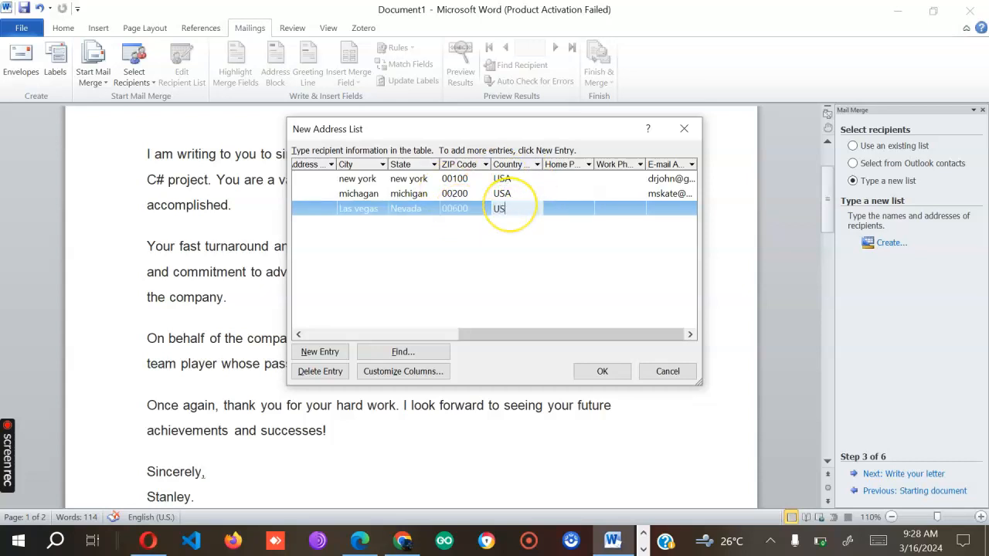
{"action": "type", "text": "USA"}
{"action": "left_click", "coordinate": [669, 208]}
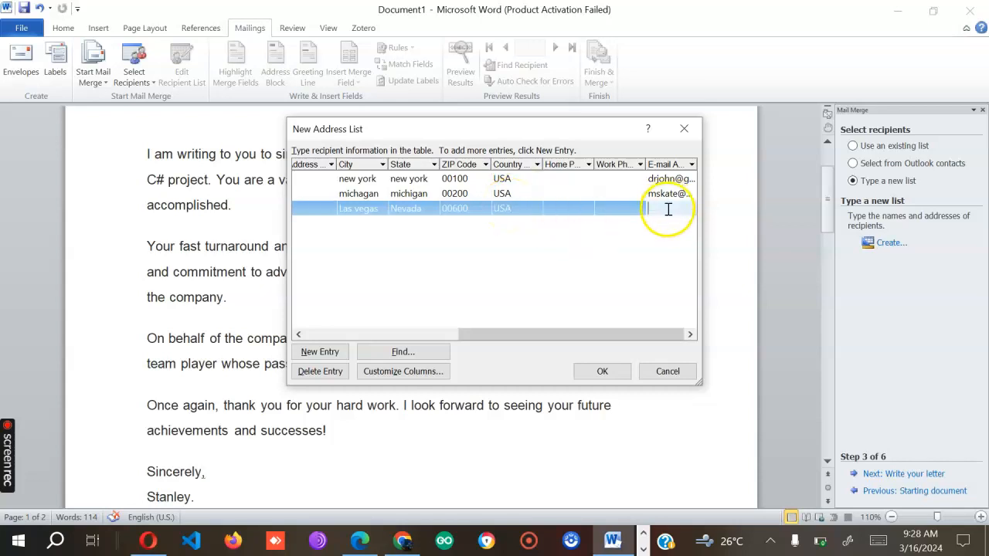
{"action": "left_click_drag", "start_coordinate": [583, 328], "coordinate": [728, 342]}
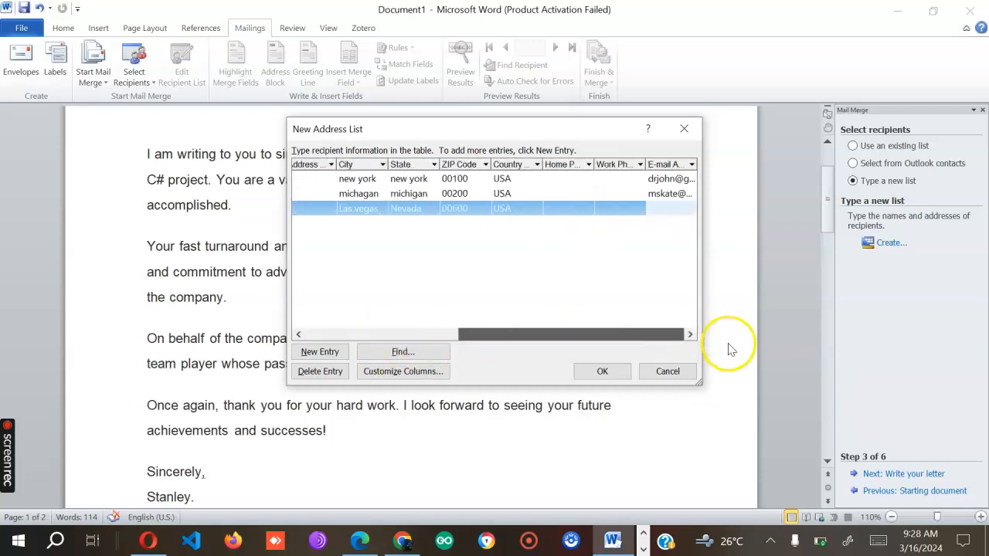
{"action": "left_click", "coordinate": [663, 207]}
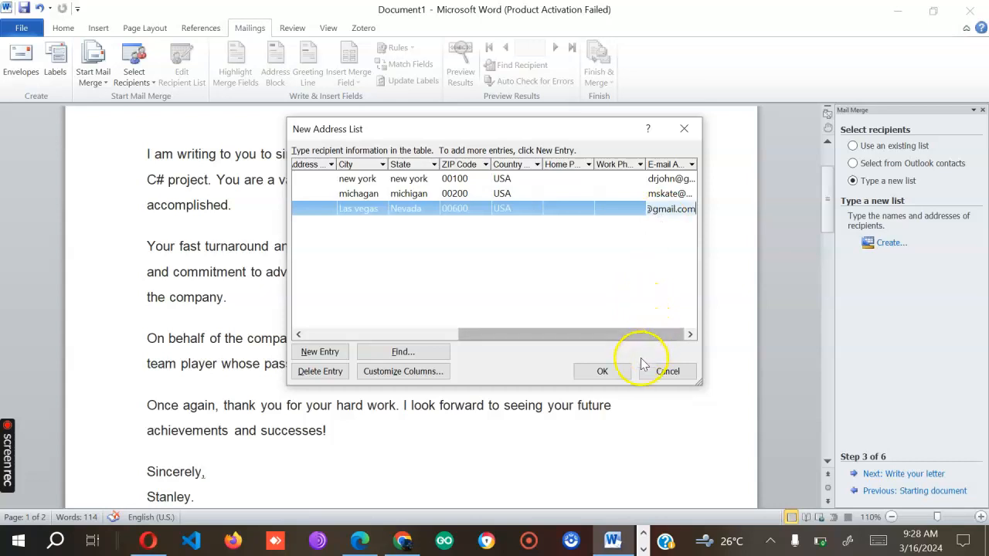
- Save the three-recipient list as 'letter address' and accept all recipients for the merge
{"action": "left_click", "coordinate": [600, 371]}
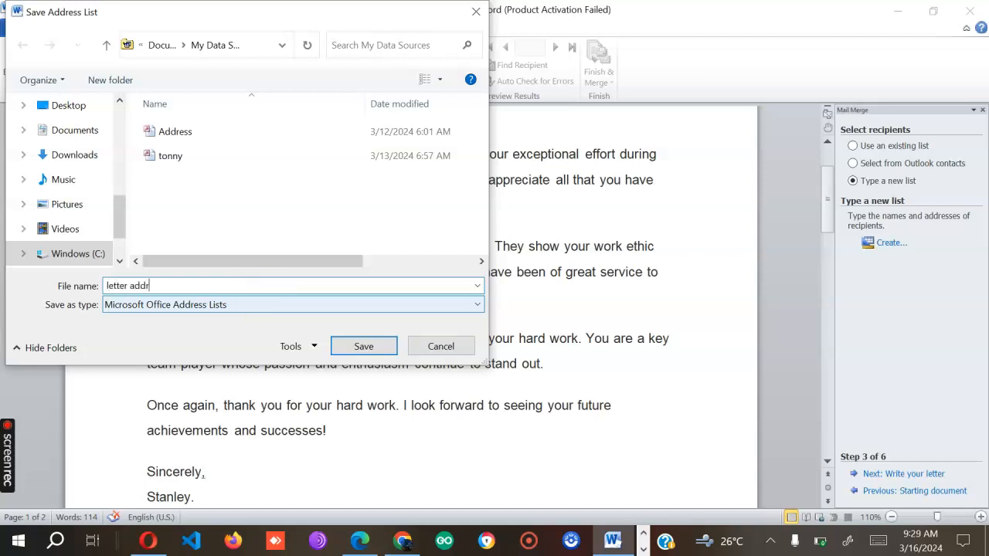
{"action": "left_click", "coordinate": [370, 347]}
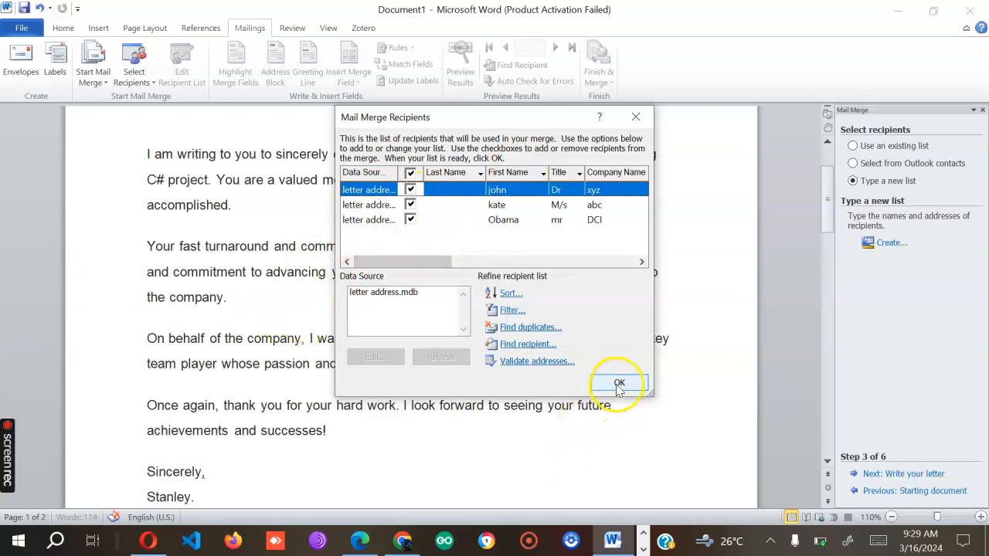
{"action": "left_click", "coordinate": [618, 384]}
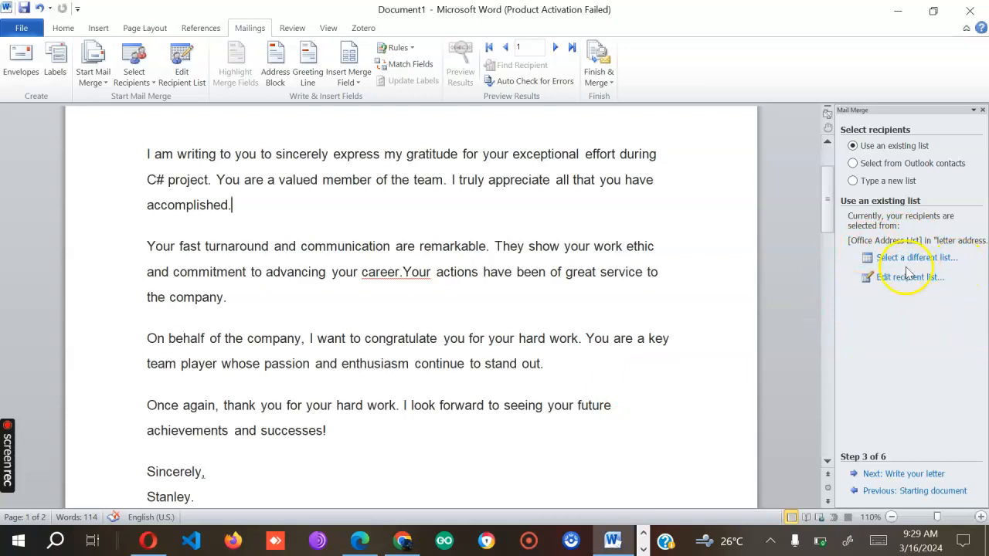
- Advance the wizard to writing the letter and place the cursor on the blank top line
{"action": "left_click", "coordinate": [911, 474]}
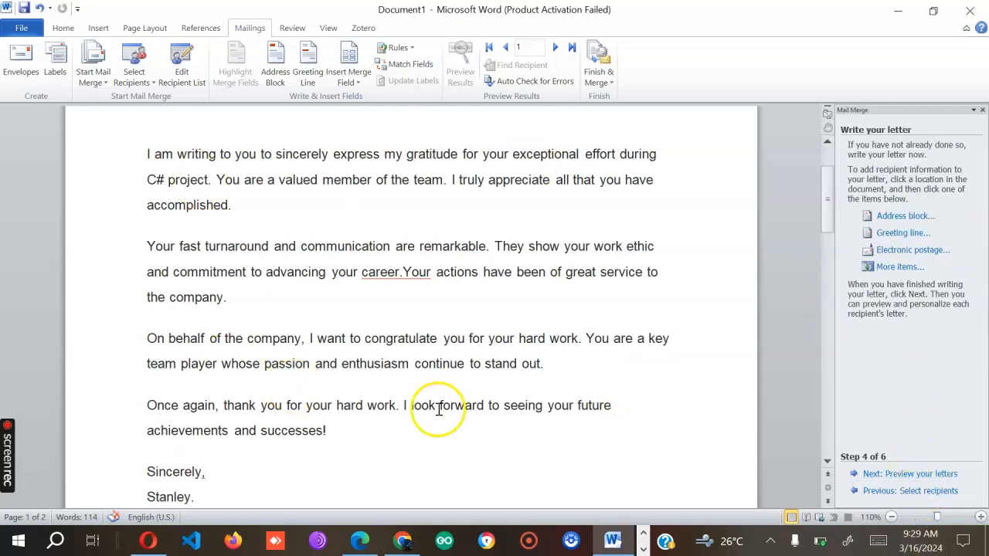
{"action": "scroll", "coordinate": [299, 312], "scroll_direction": "up", "scroll_amount": 2}
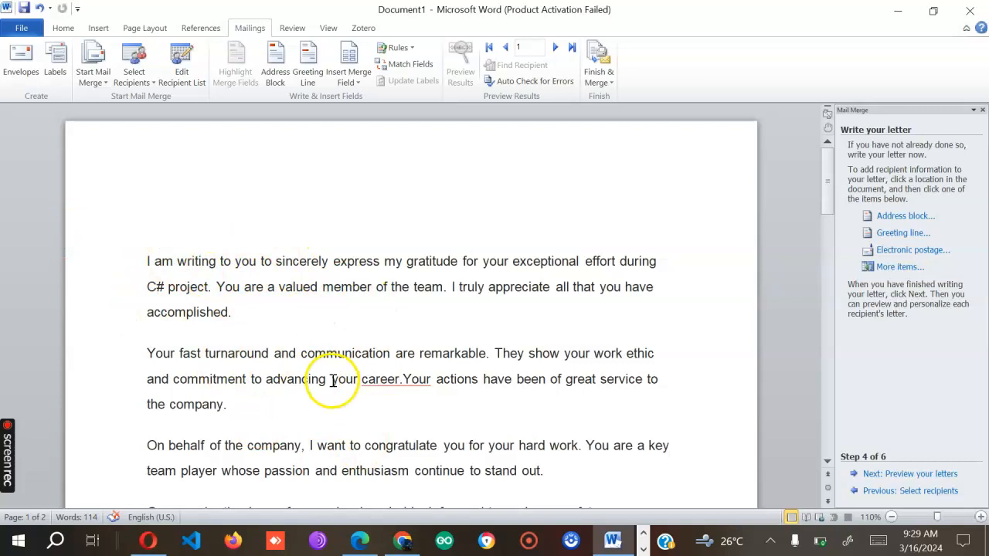
{"action": "left_click", "coordinate": [148, 222]}
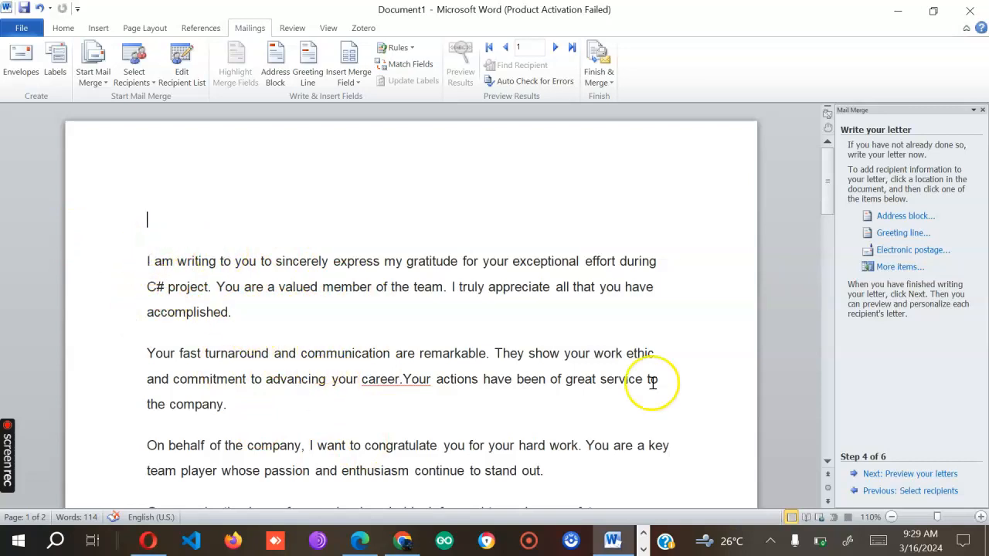
- In the Greeting line options, keep 'Dear' with the first name as the salutation
{"action": "left_click", "coordinate": [898, 235]}
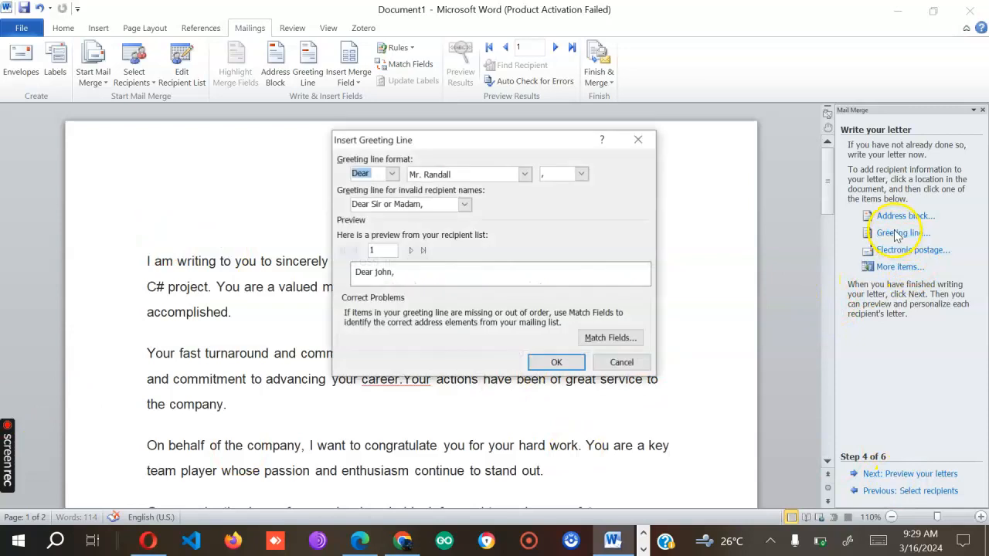
{"action": "left_click", "coordinate": [638, 140]}
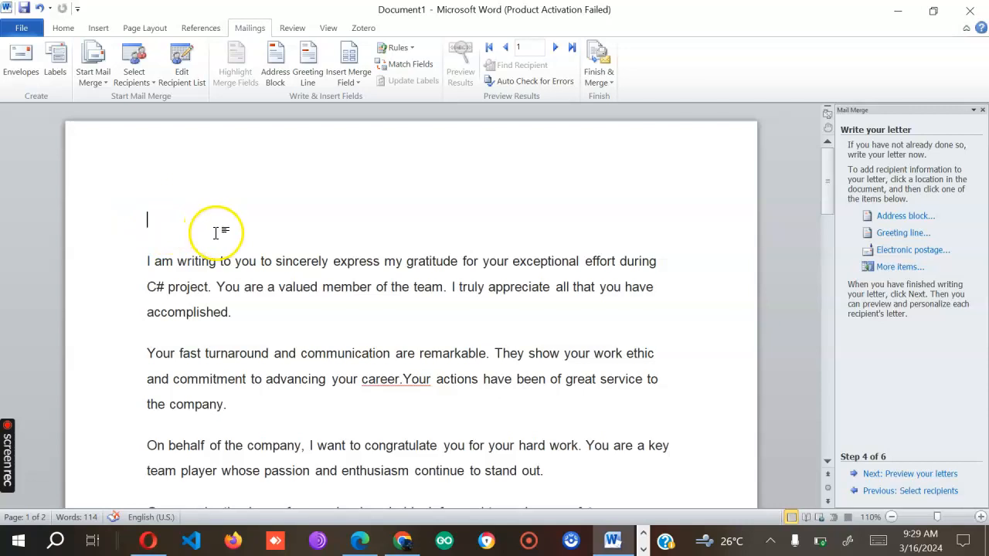
{"action": "left_click", "coordinate": [898, 232]}
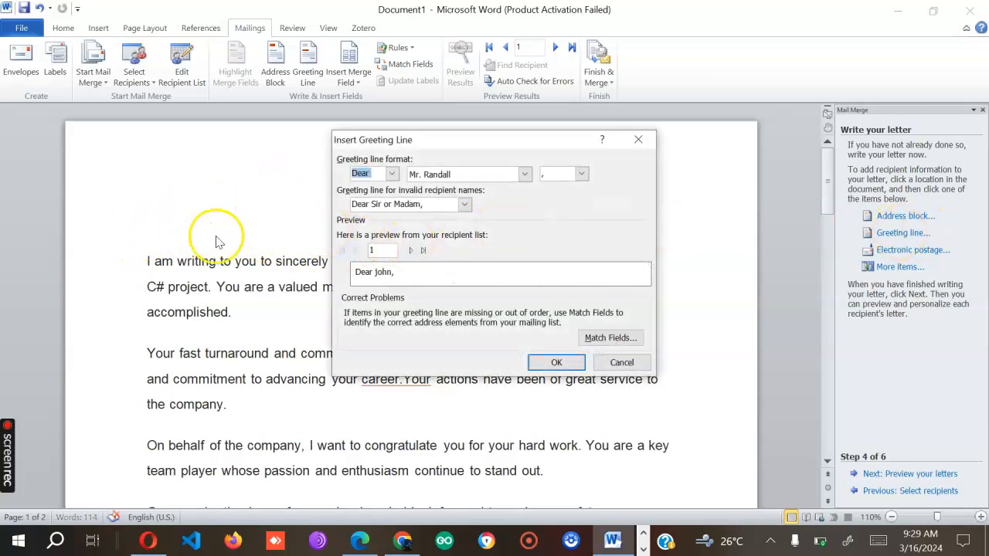
{"action": "left_click", "coordinate": [622, 365]}
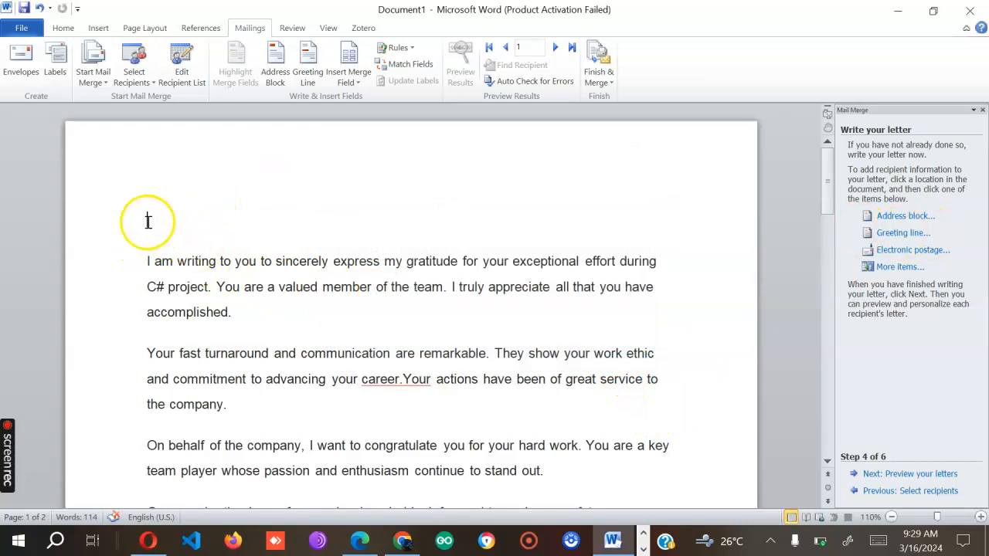
{"action": "left_click", "coordinate": [887, 233]}
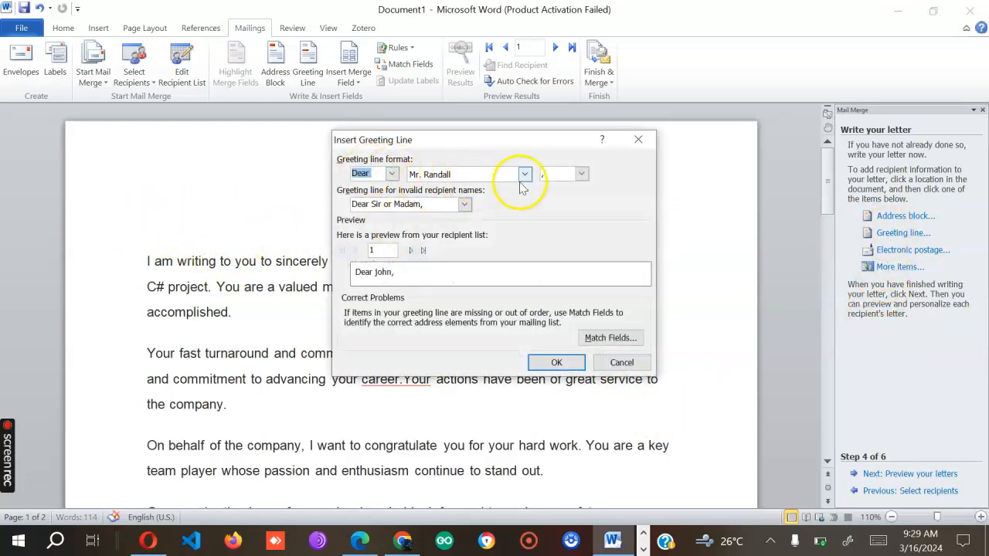
{"action": "left_click", "coordinate": [392, 175]}
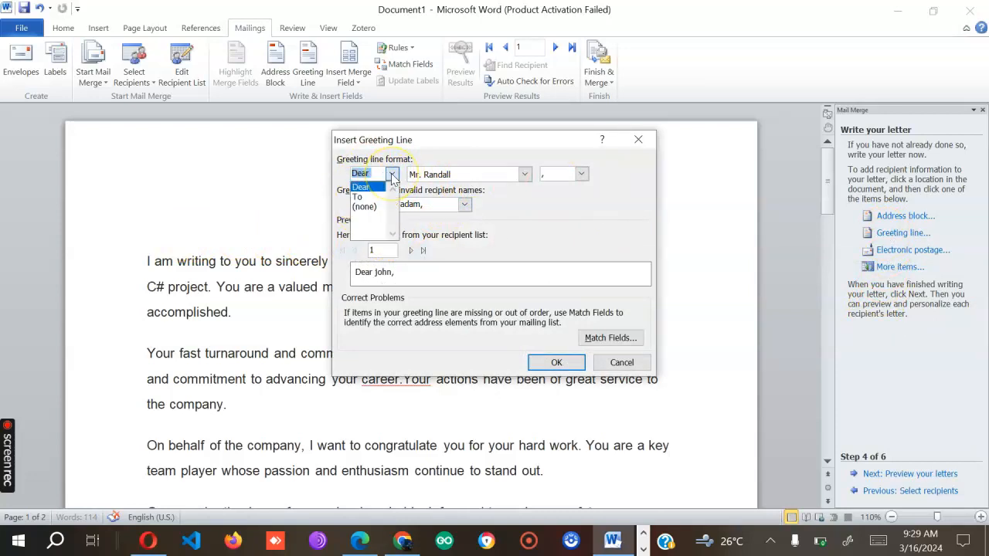
{"action": "left_click", "coordinate": [392, 175]}
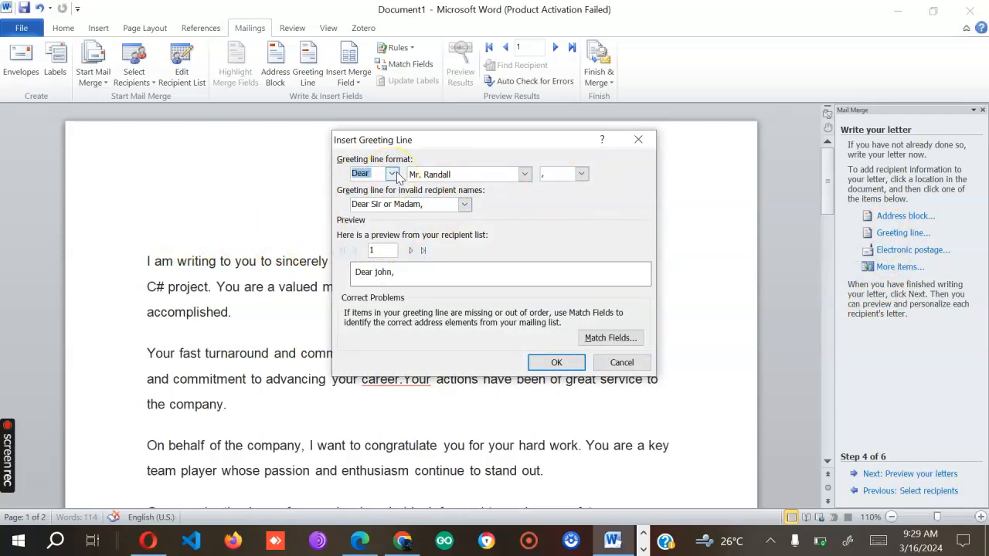
{"action": "left_click", "coordinate": [465, 204]}
{"action": "left_click", "coordinate": [465, 204]}
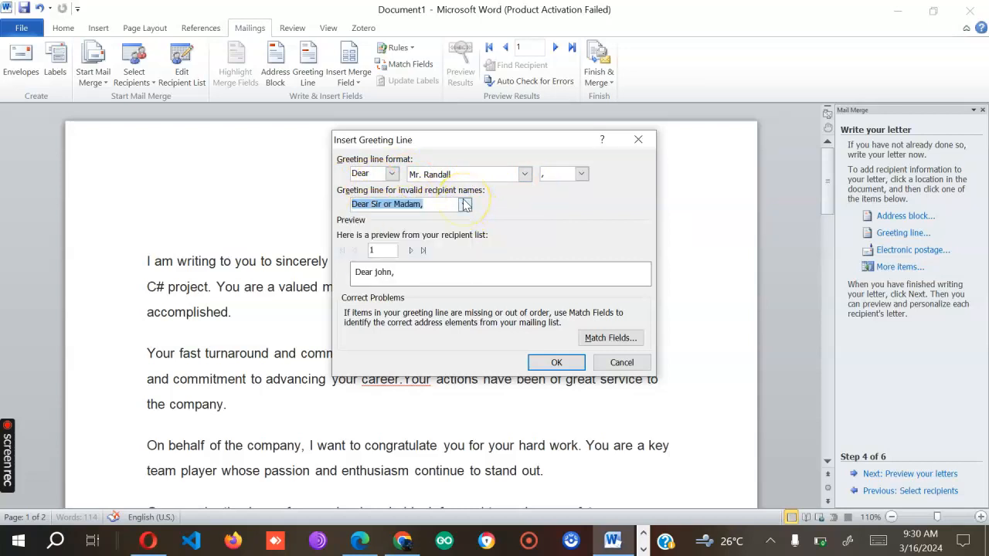
{"action": "left_click", "coordinate": [464, 205]}
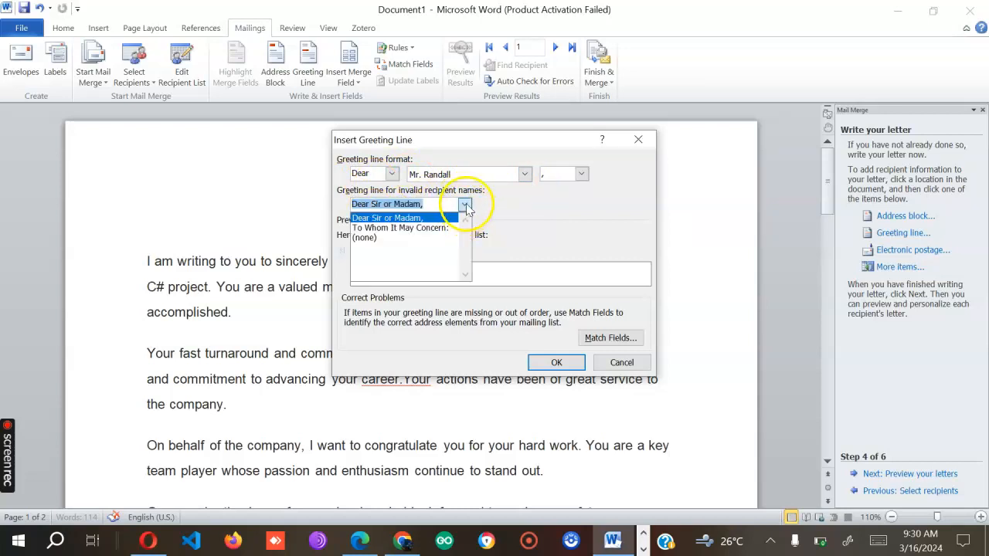
{"action": "left_click", "coordinate": [464, 205]}
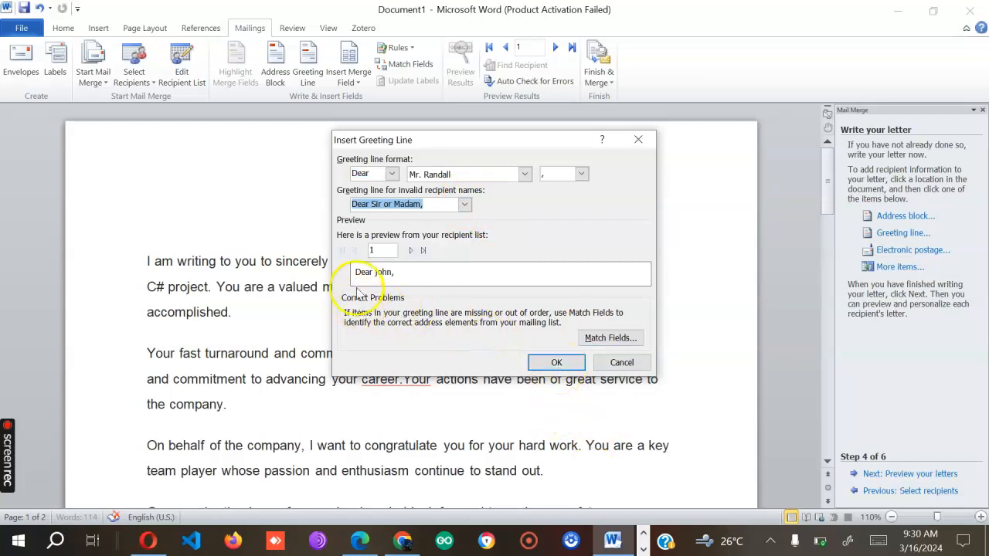
- Preview the greeting for each recipient and use 'To Whom It May Concern:' for invalid names
{"action": "left_click", "coordinate": [411, 251]}
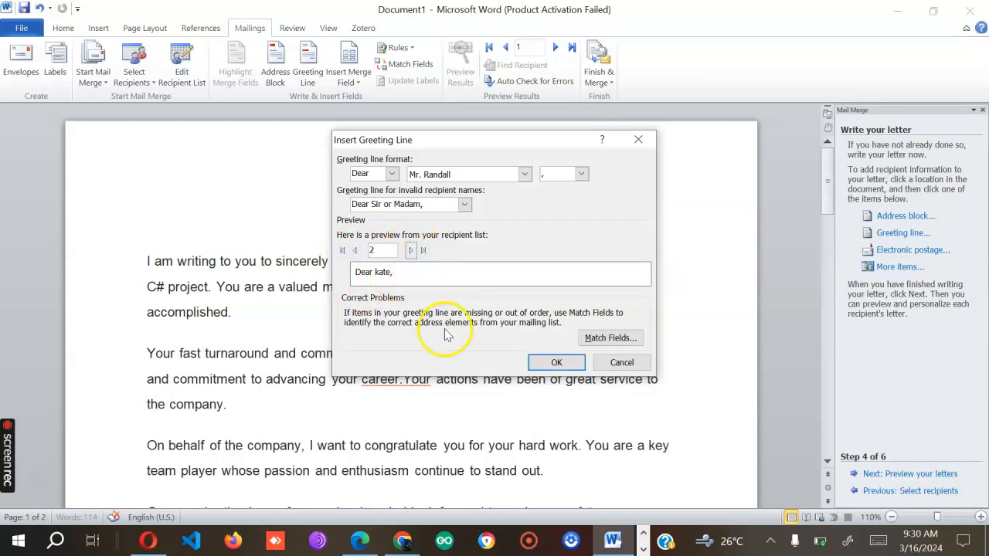
{"action": "left_click", "coordinate": [412, 251]}
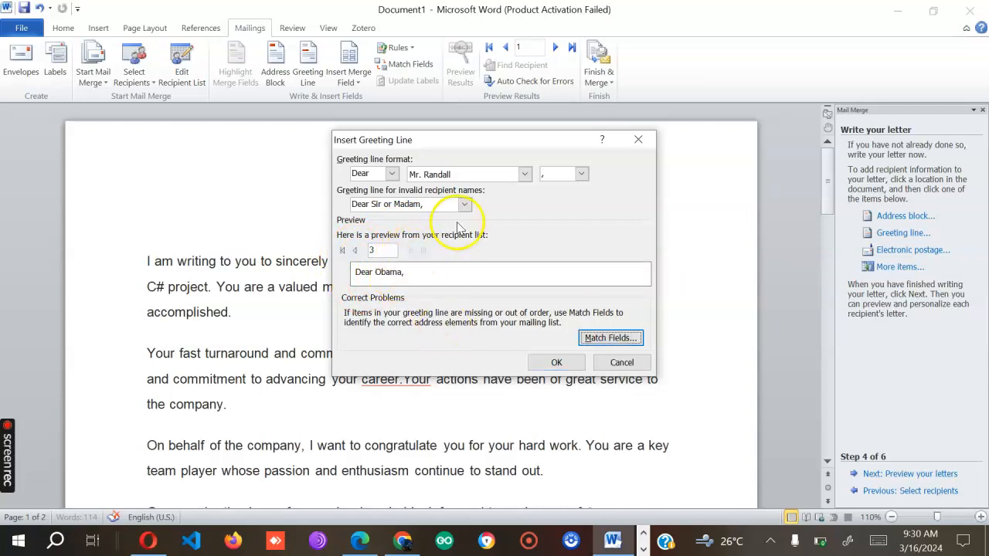
{"action": "left_click", "coordinate": [464, 204]}
{"action": "left_click", "coordinate": [412, 229]}
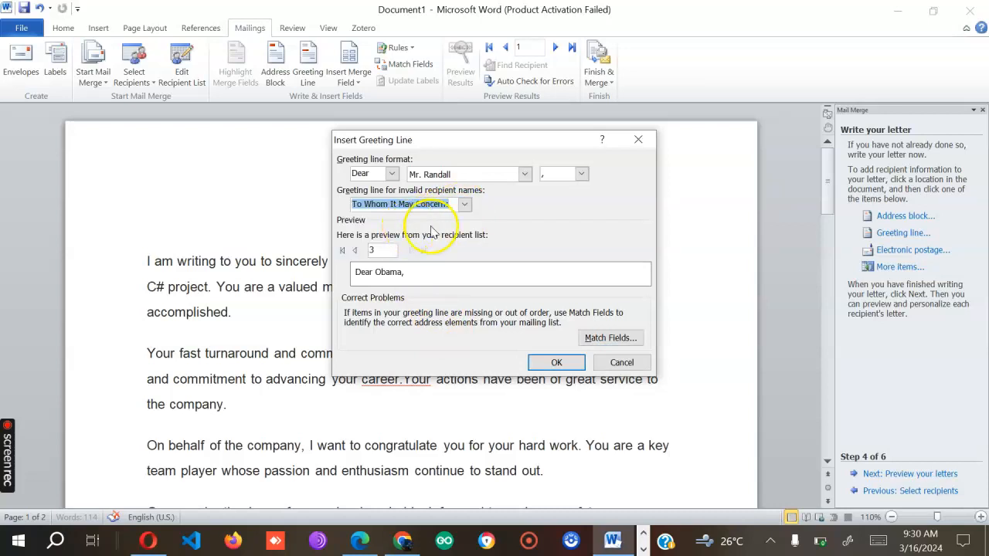
{"action": "left_click", "coordinate": [356, 251]}
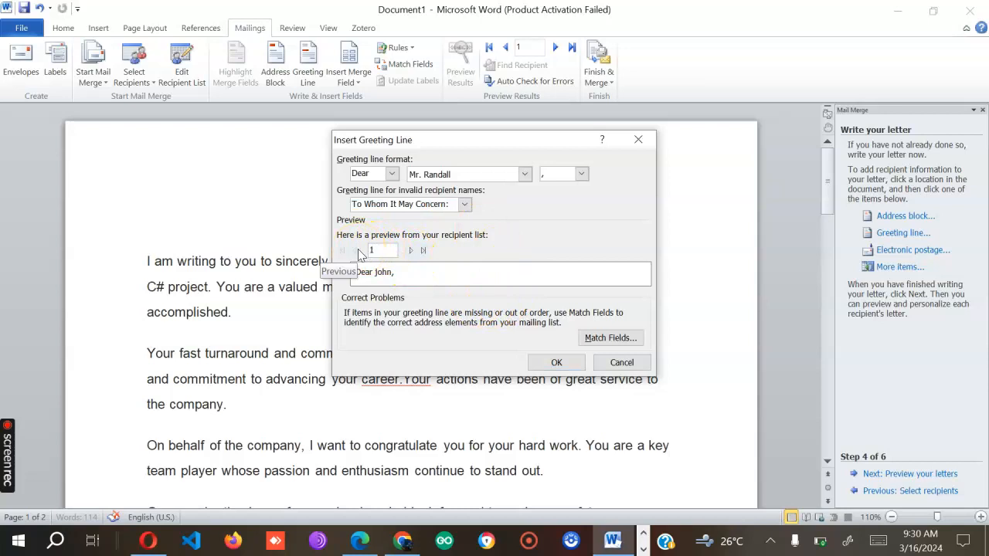
- Insert the greeting line at the top of the letter and move to previewing the merged letters
{"action": "left_click", "coordinate": [558, 363]}
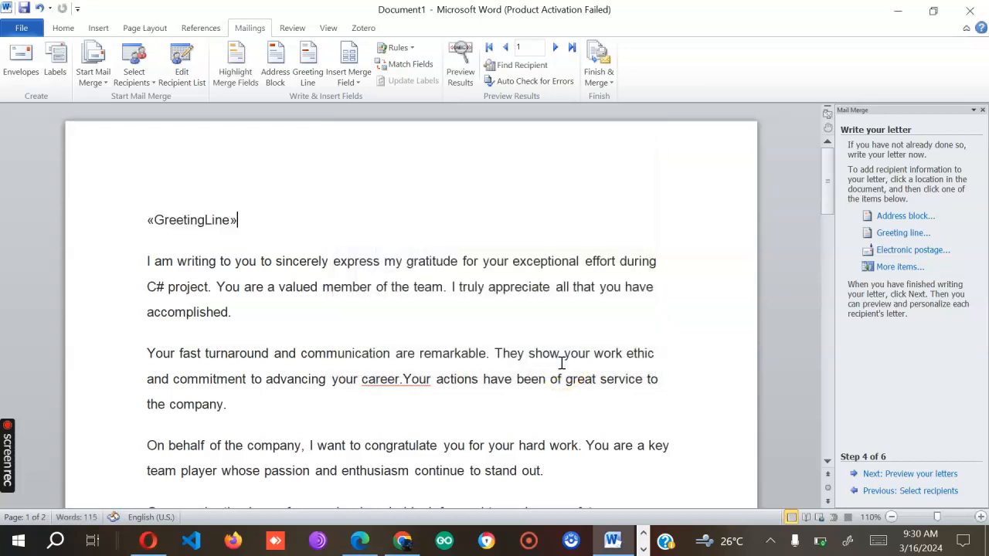
{"action": "left_click", "coordinate": [912, 475]}
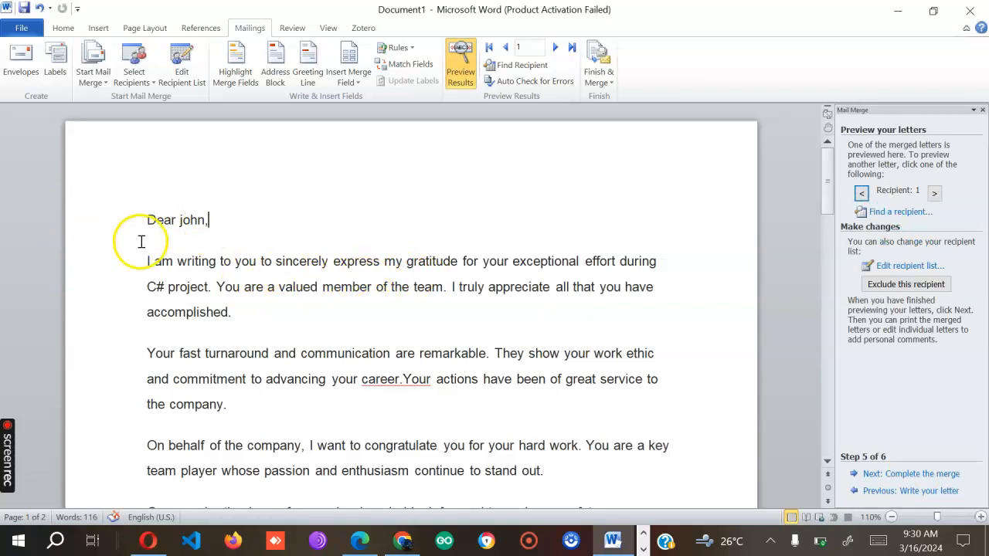
- Preview the merged letters for recipients 2 and 3
{"action": "left_click", "coordinate": [193, 221]}
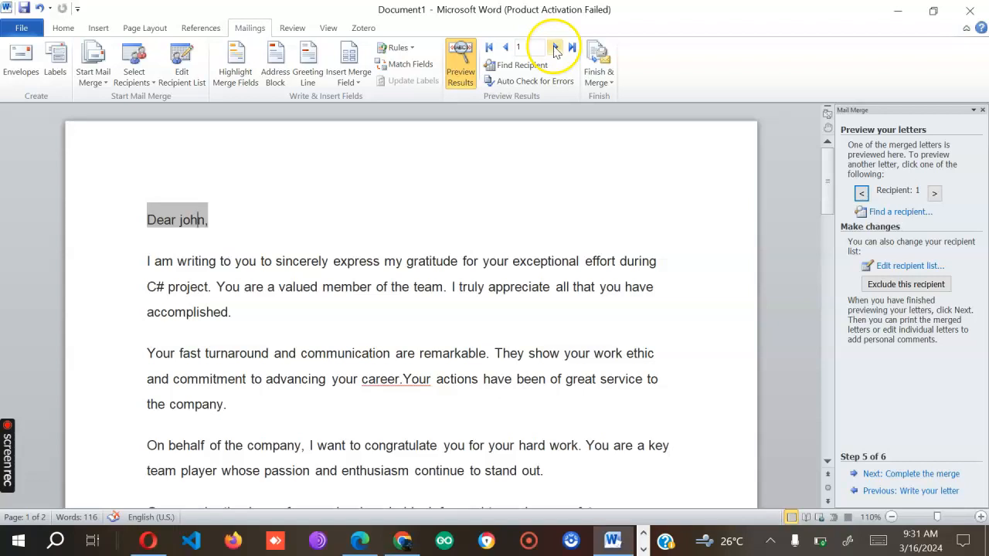
{"action": "left_click", "coordinate": [555, 49]}
{"action": "left_click", "coordinate": [556, 49]}
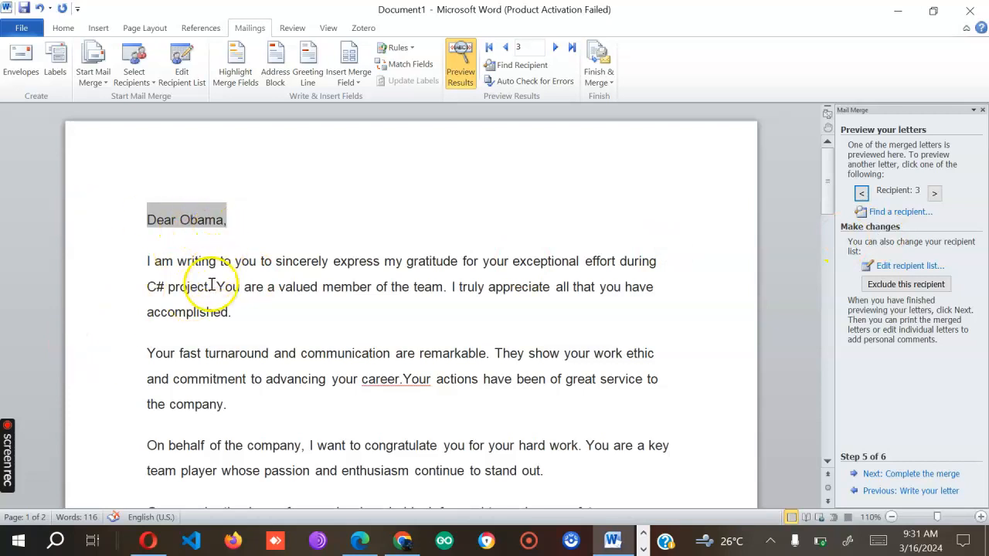
{"action": "scroll", "coordinate": [300, 266], "scroll_direction": "down", "scroll_amount": 5}
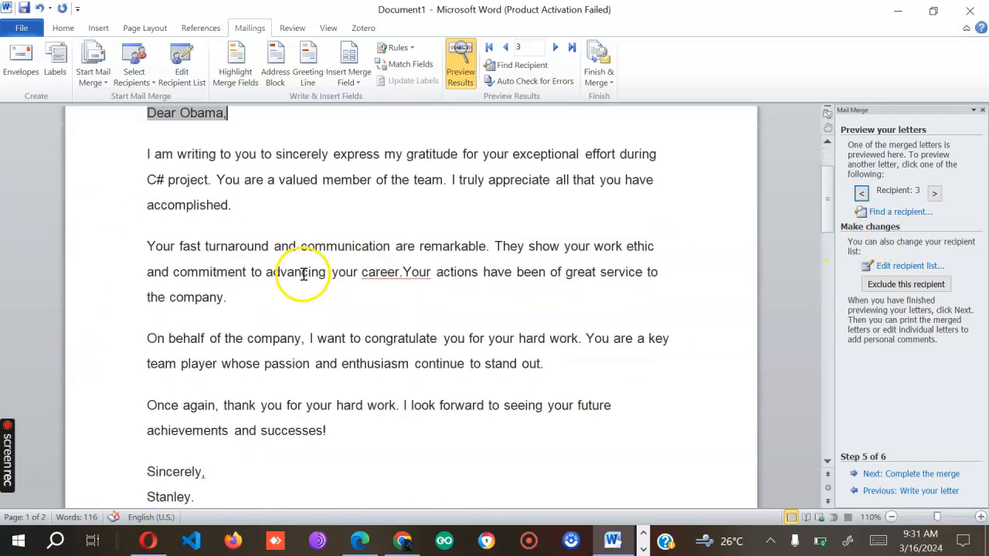
{"action": "scroll", "coordinate": [306, 279], "scroll_direction": "up", "scroll_amount": 3}
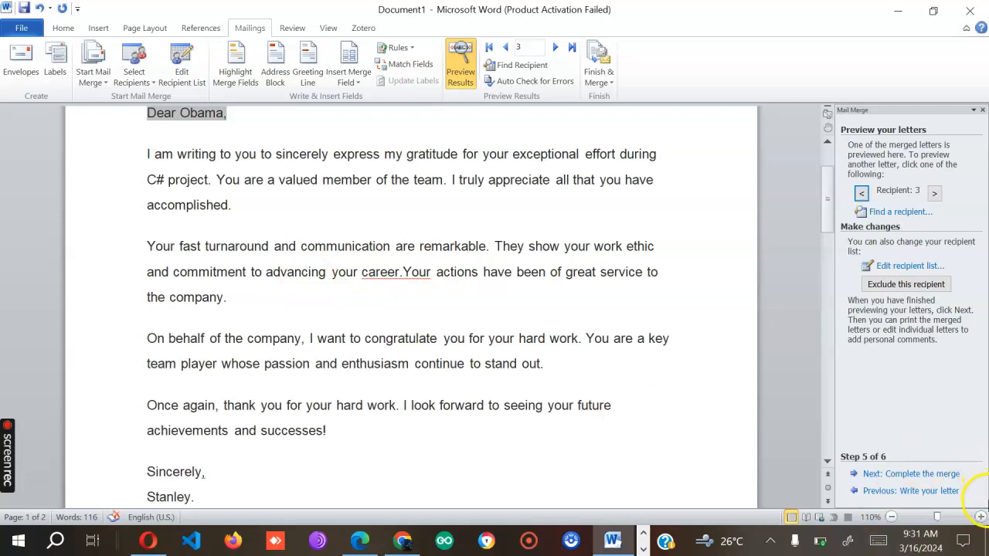
{"action": "scroll", "coordinate": [599, 476], "scroll_direction": "up", "scroll_amount": 2}
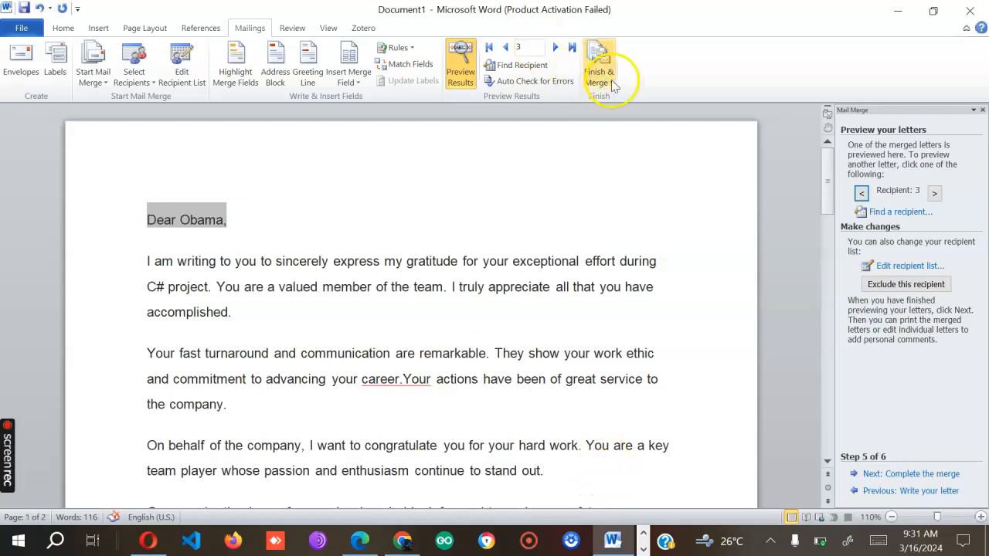
- Advance the Mail Merge wizard to step 6, Complete the merge
{"action": "left_click", "coordinate": [922, 481]}
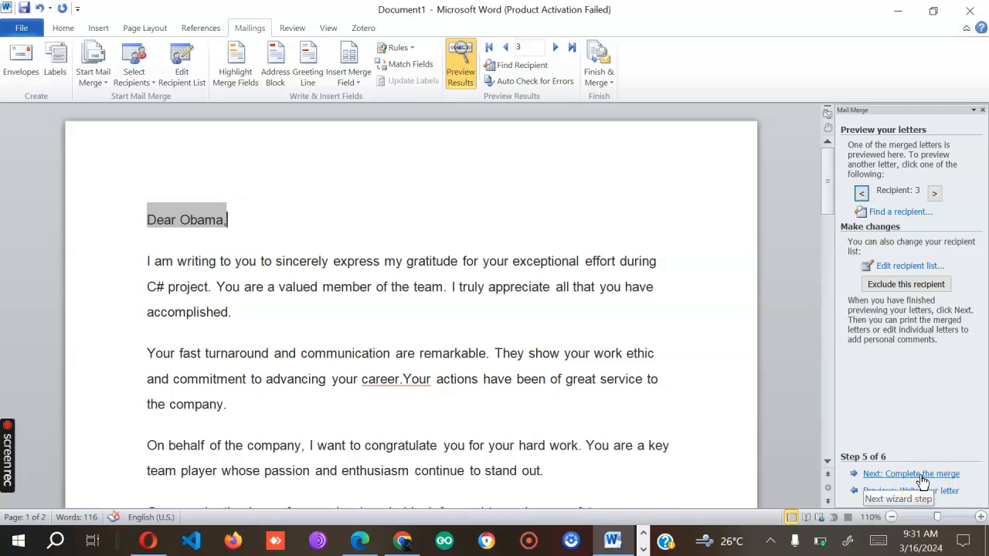
{"action": "left_click", "coordinate": [946, 541]}
{"action": "mouse_move", "coordinate": [947, 540]}
{"action": "left_click", "coordinate": [611, 73]}
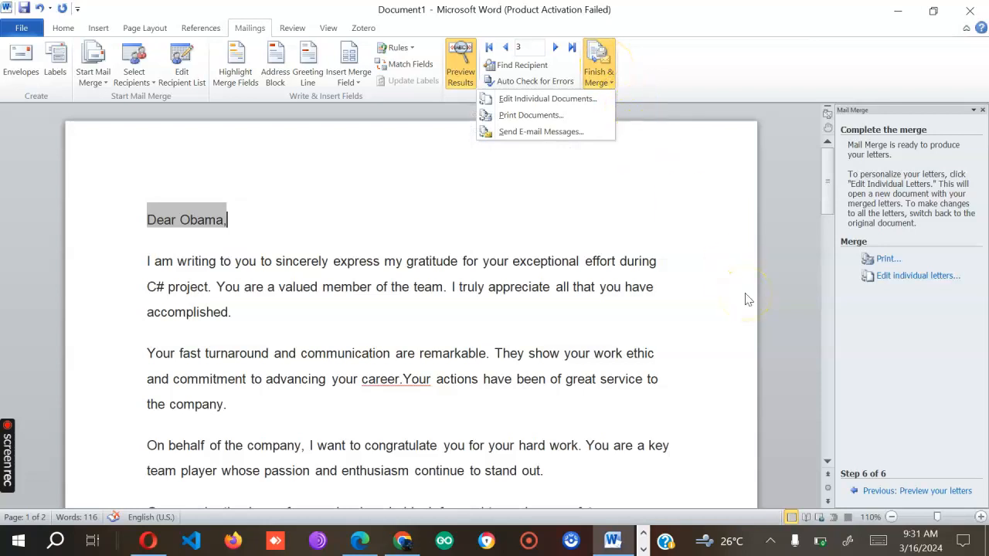
{"action": "left_click", "coordinate": [531, 115]}
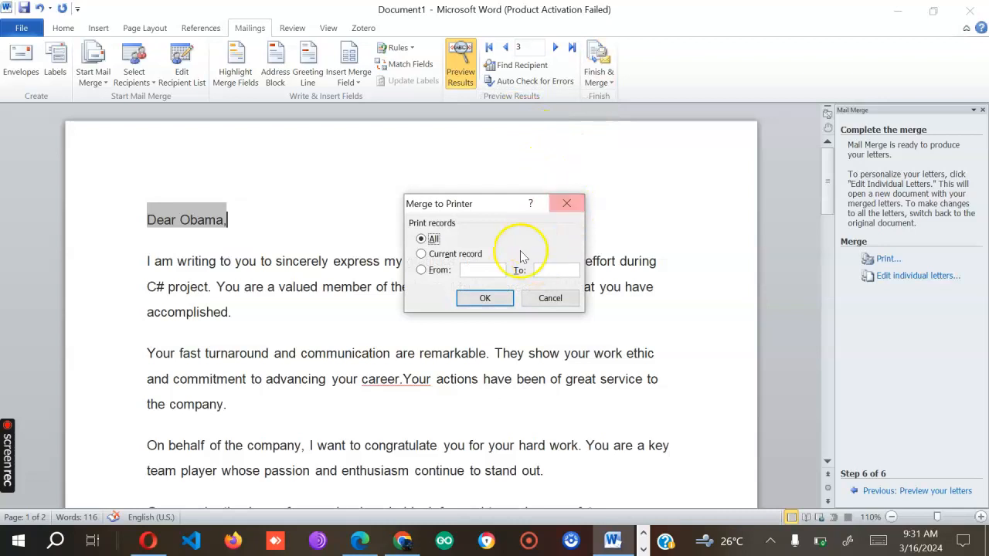
{"action": "left_click", "coordinate": [486, 299]}
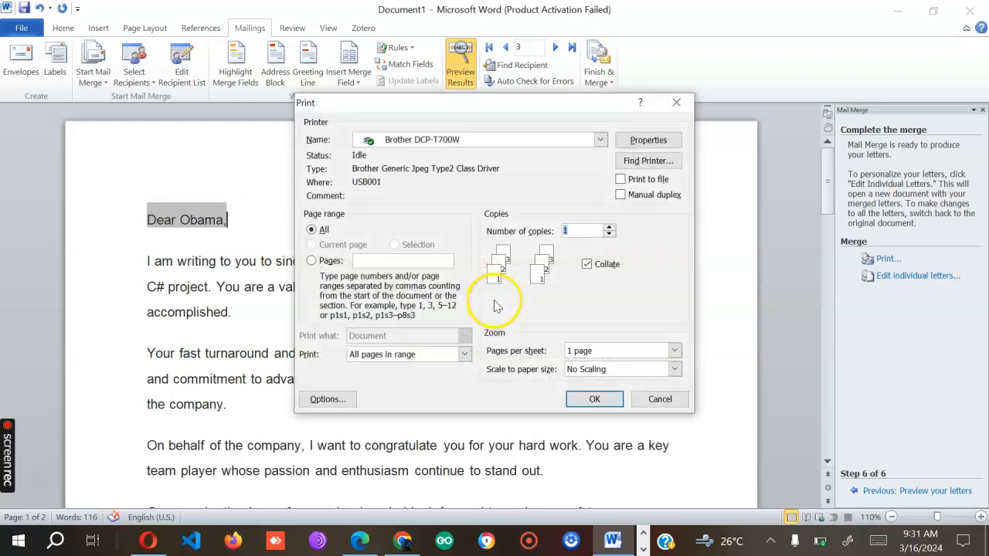
{"action": "left_click", "coordinate": [677, 104]}
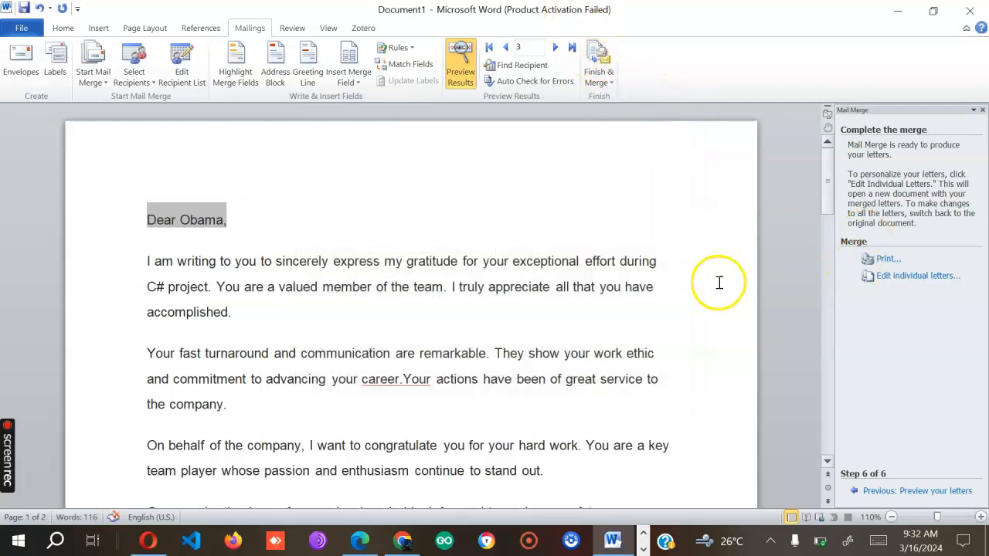
{"action": "left_click", "coordinate": [912, 275]}
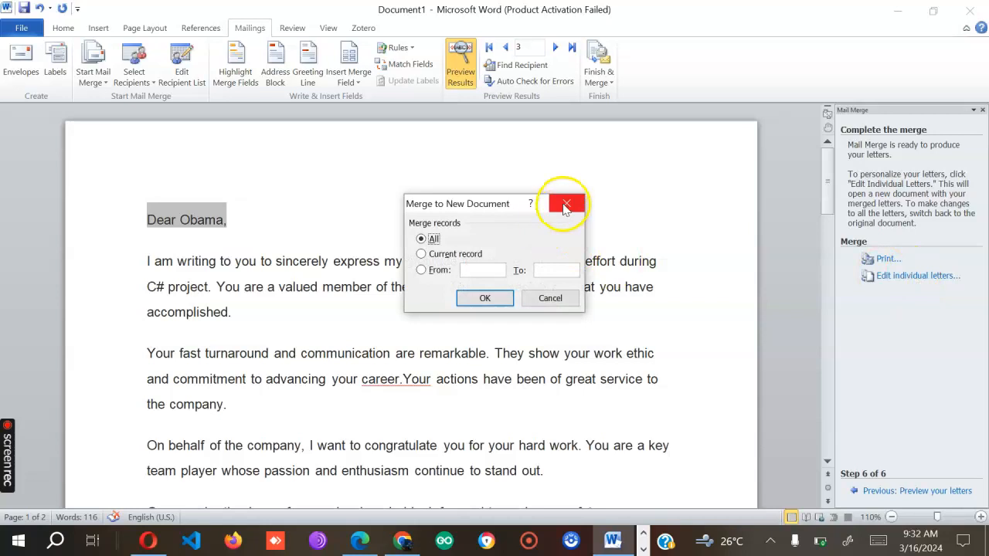
{"action": "left_click", "coordinate": [566, 205]}
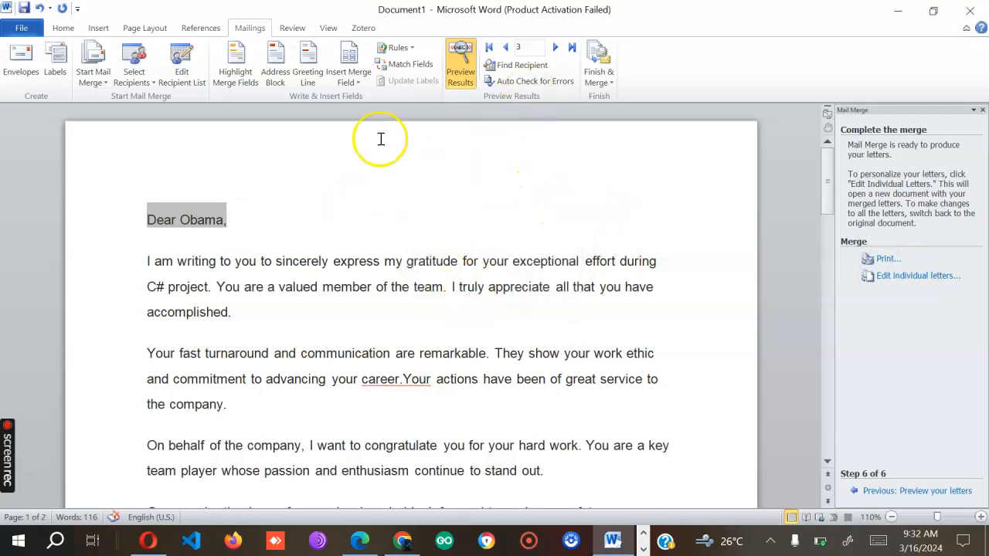
{"action": "scroll", "coordinate": [320, 270], "scroll_direction": "down", "scroll_amount": 5}
{"action": "scroll", "coordinate": [324, 280], "scroll_direction": "up", "scroll_amount": 5}
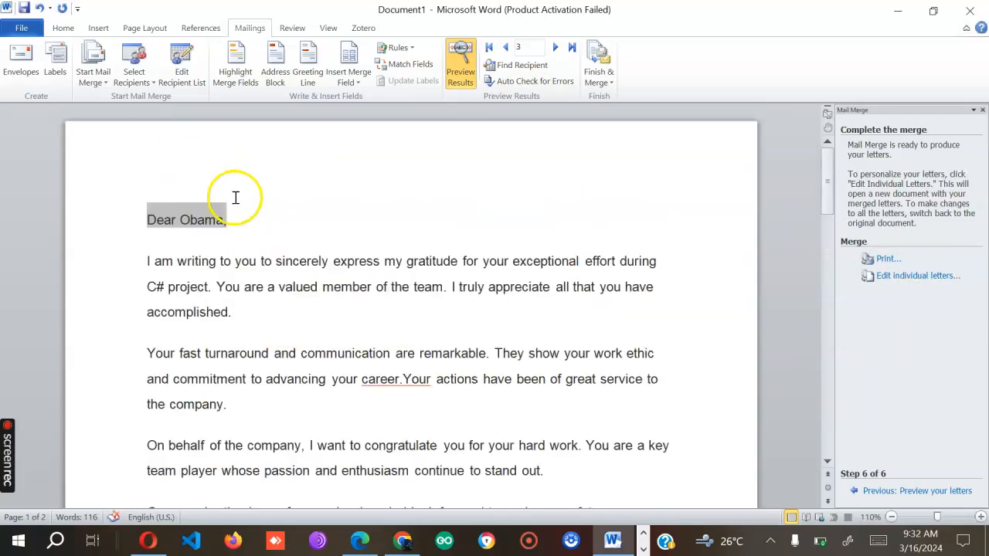
- Step the preview back from recipient 3 to recipient 1's letter
{"action": "left_click", "coordinate": [504, 48]}
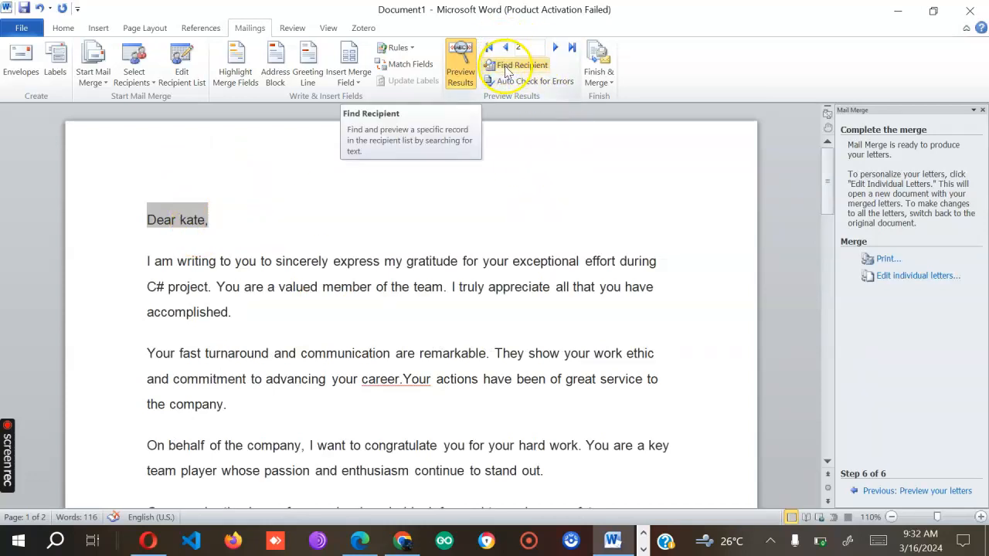
{"action": "left_click", "coordinate": [504, 48]}
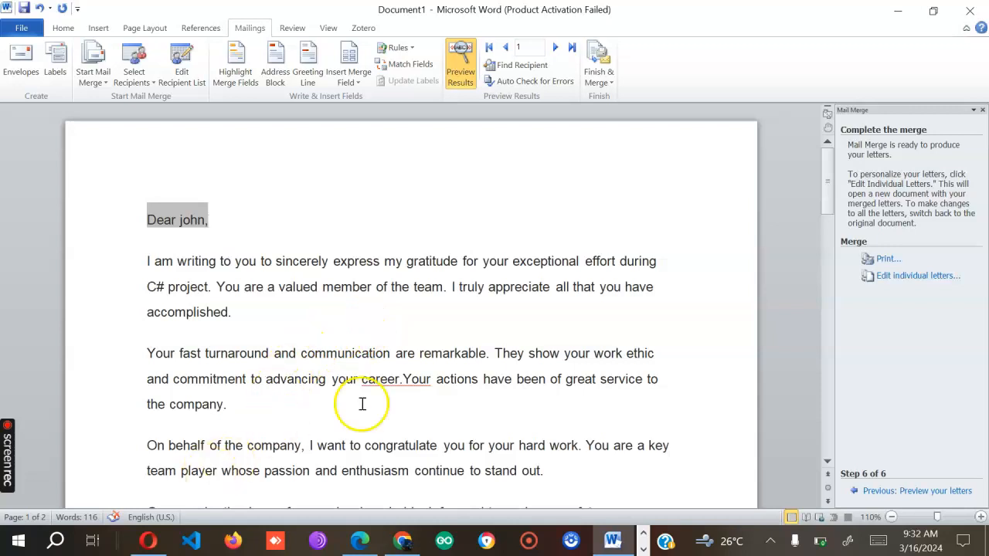
- Put the caret on page 2 with the MAIL MERGE diagram and show the Insert tools
{"action": "scroll", "coordinate": [439, 368], "scroll_direction": "down", "scroll_amount": 10}
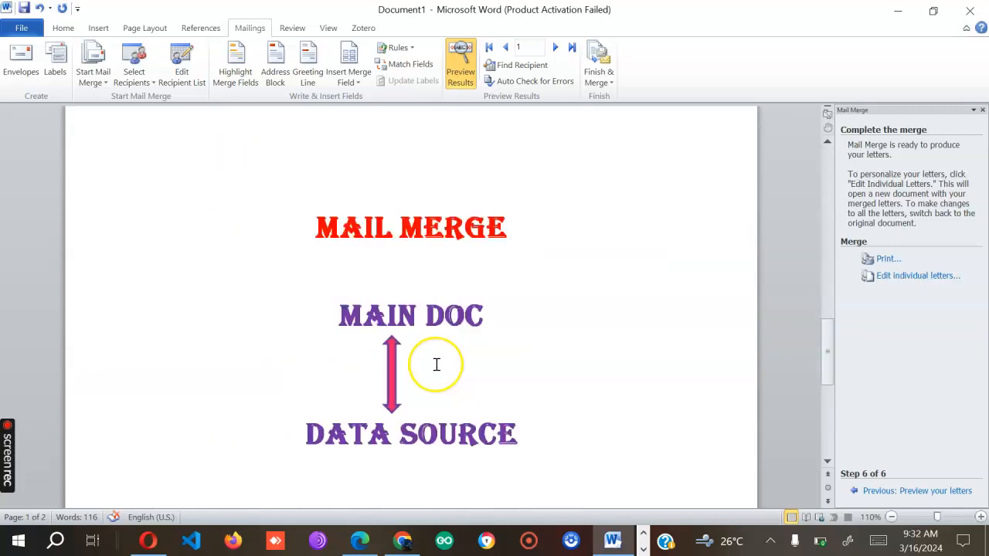
{"action": "left_click", "coordinate": [531, 396]}
{"action": "left_click", "coordinate": [540, 391]}
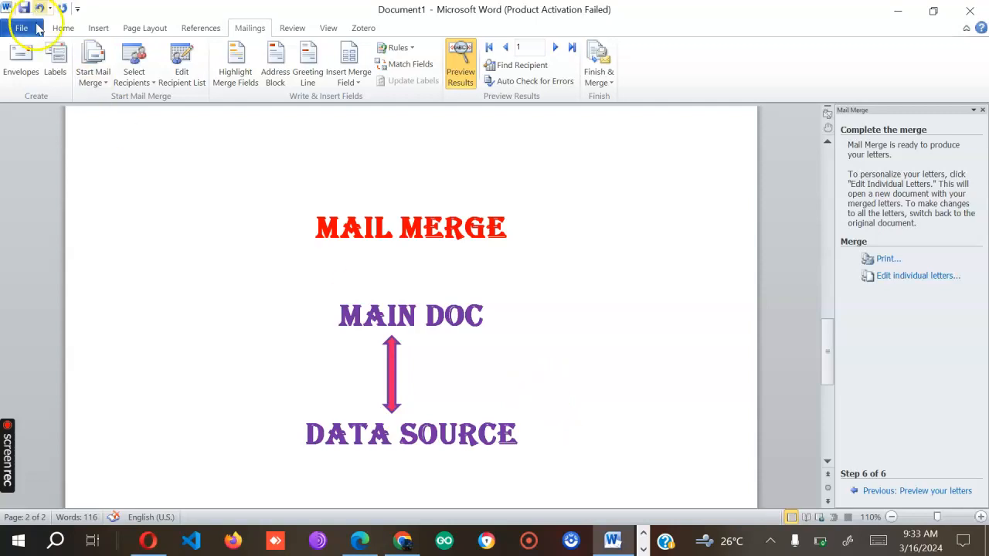
{"action": "left_click", "coordinate": [99, 29]}
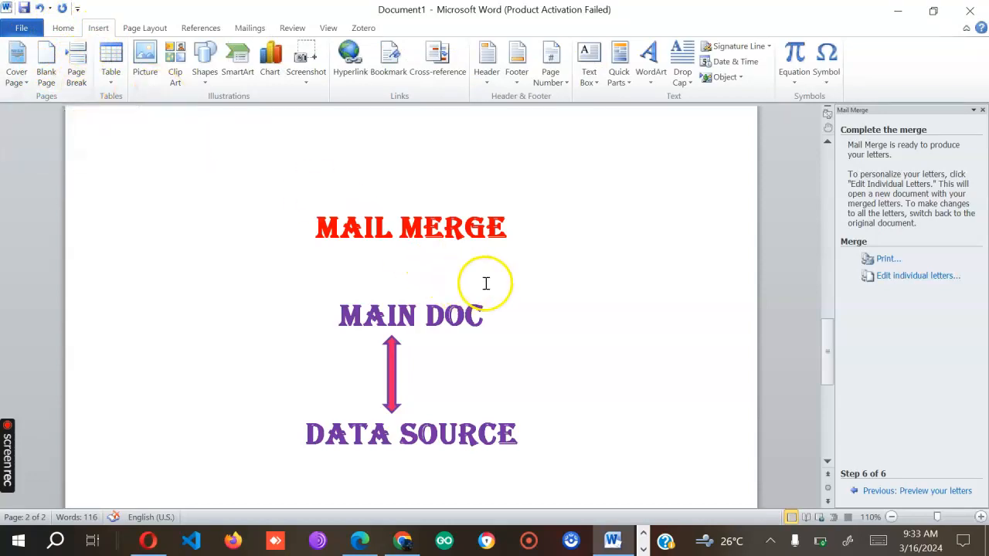
- Add lines THANK YOU and PLEASE above MAIL MERGE on page 2, then start typing SUBSCRIBE
{"action": "left_click_drag", "start_coordinate": [523, 227], "coordinate": [335, 227]}
{"action": "left_click", "coordinate": [544, 210]}
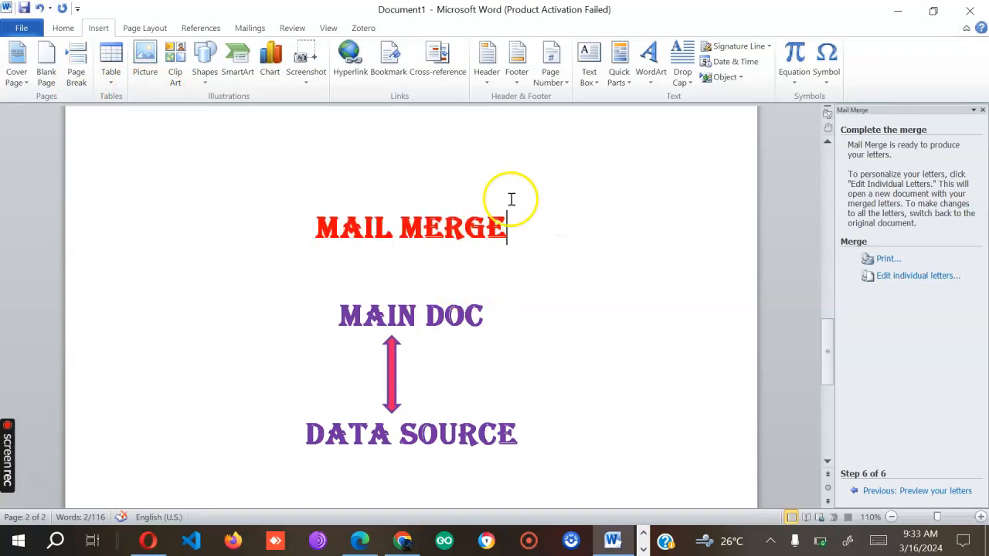
{"action": "left_click", "coordinate": [323, 227]}
{"action": "type", "text": "THANK"}
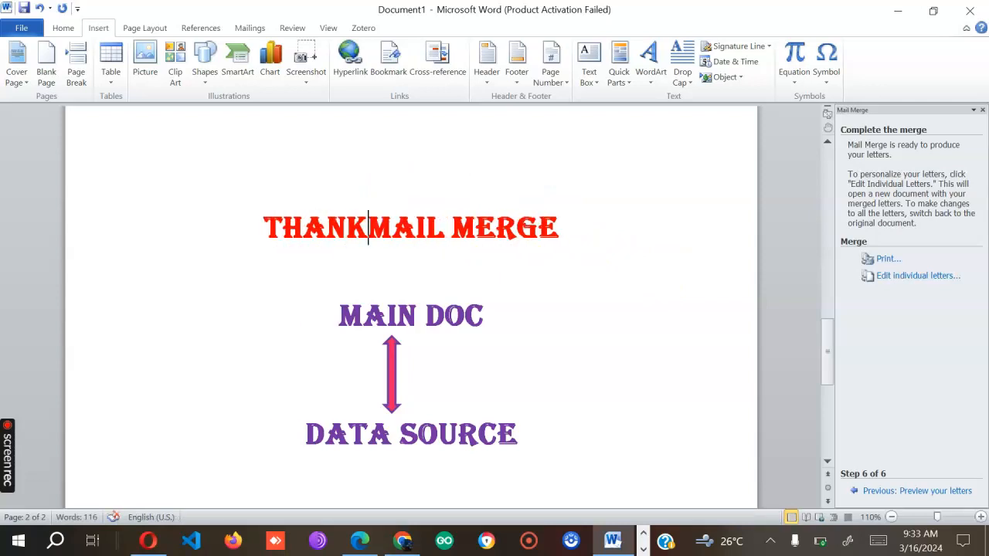
{"action": "type", "text": " YOU"}
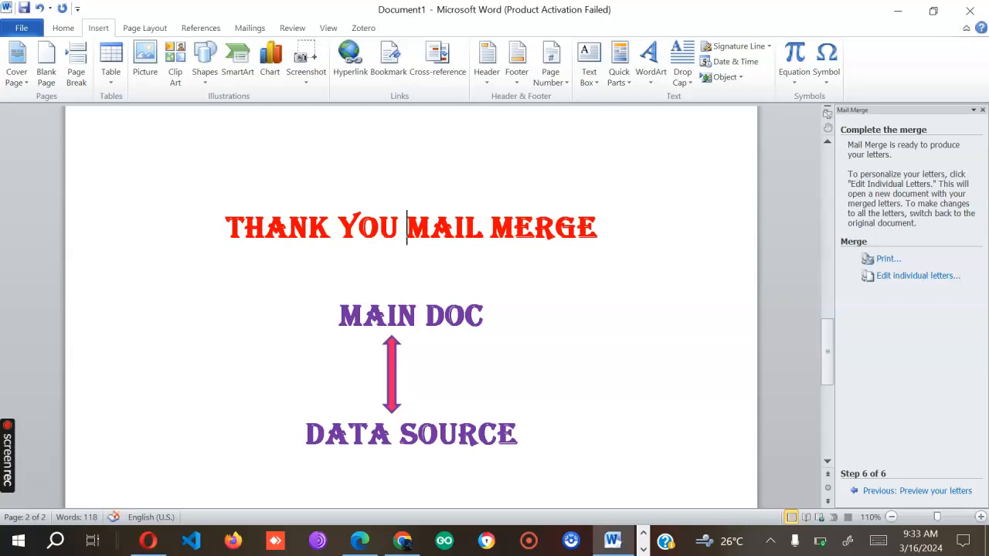
{"action": "key", "text": "Return"}
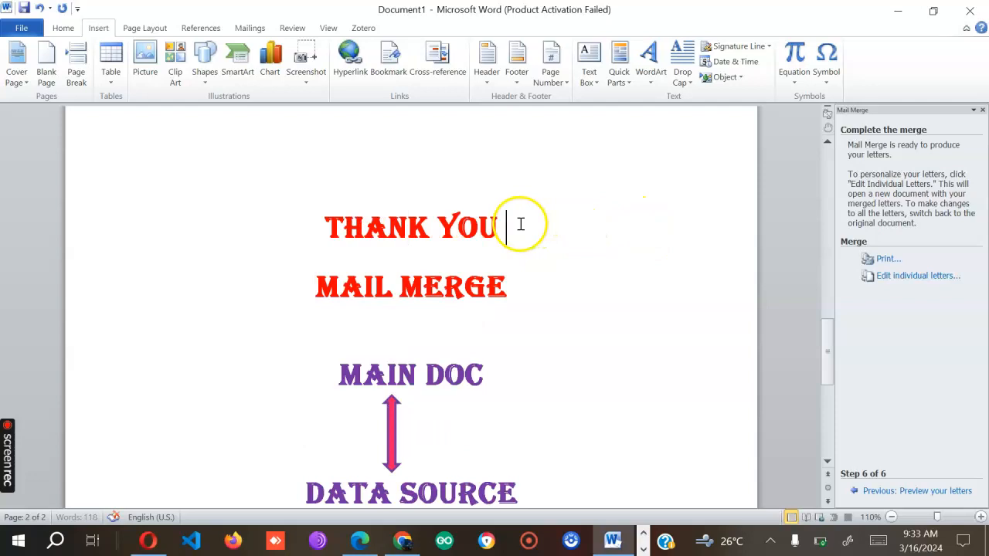
{"action": "key", "text": "Return"}
{"action": "type", "text": "PLEASE"}
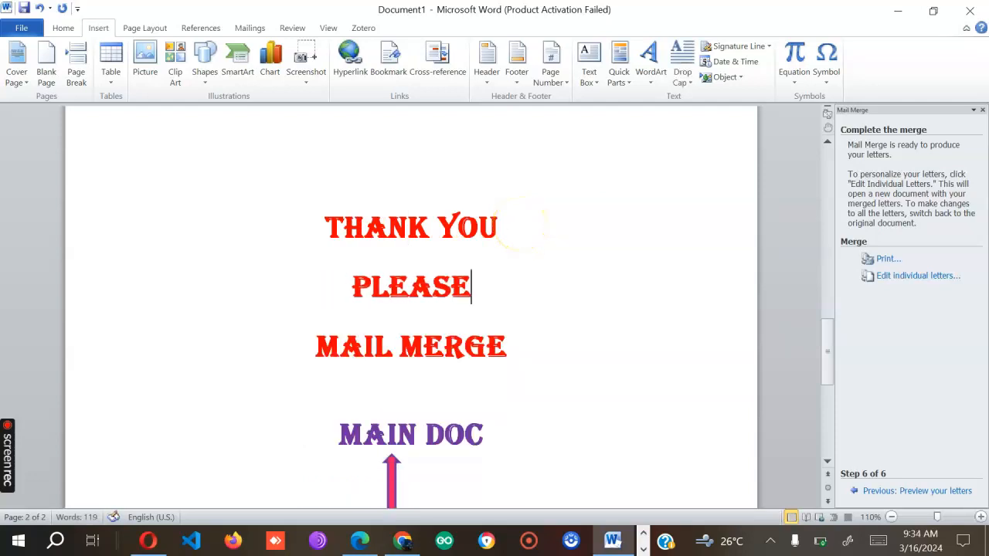
{"action": "key", "text": "Return"}
{"action": "type", "text": "S"}
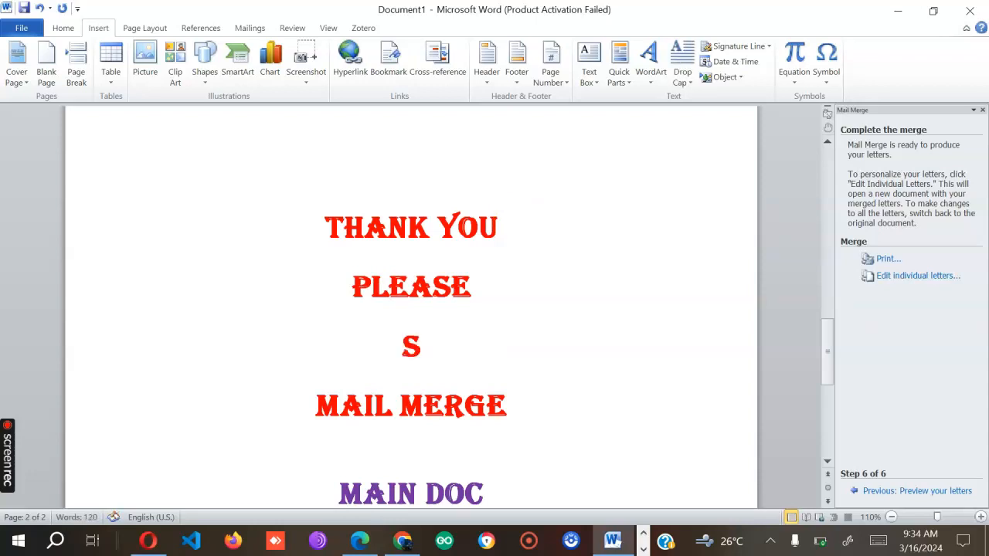
{"action": "type", "text": "UBSCRI"}
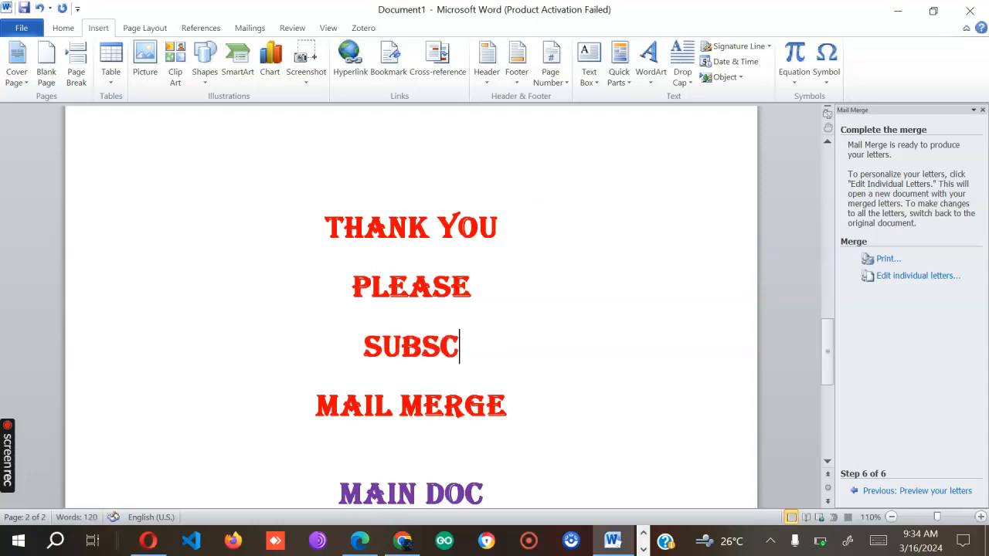